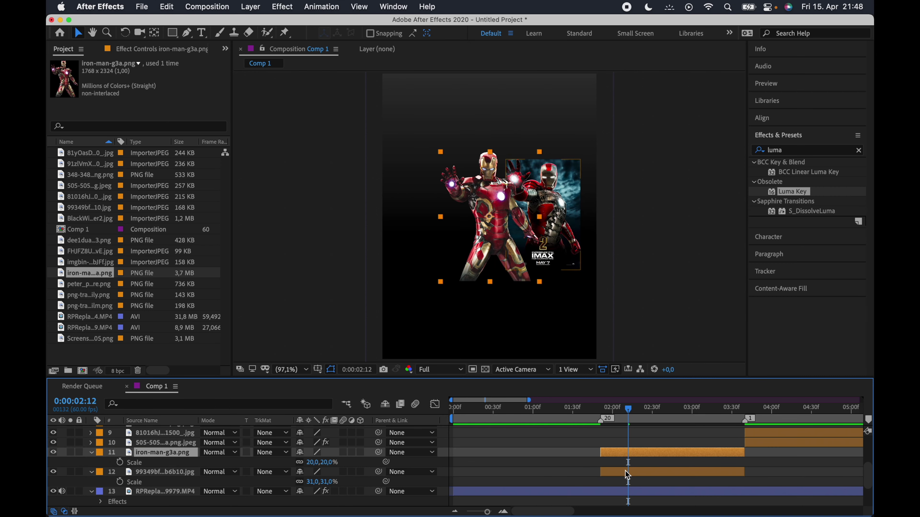
Scale the Iron Man poster to 26%, angle it in 3D, and apply BCC Drop Shadow.
{"action": "key", "text": "s"}
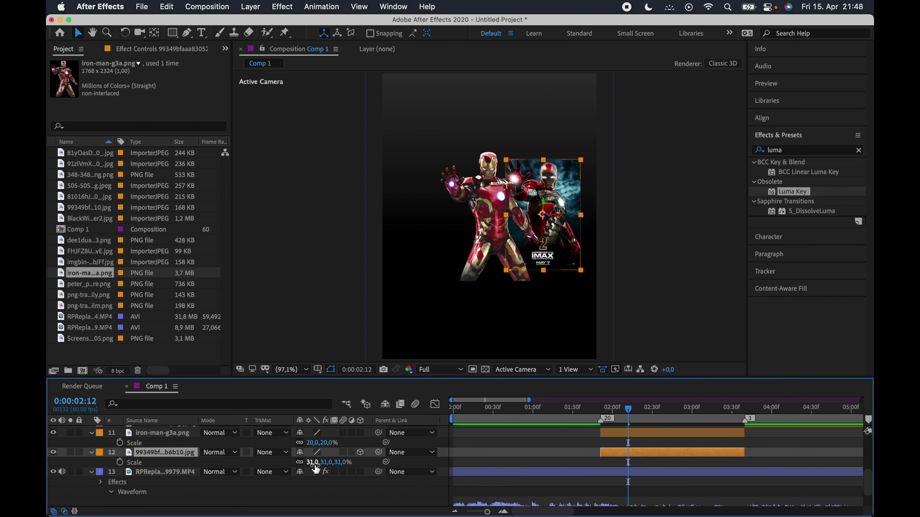
{"action": "mouse_move", "coordinate": [320, 463]}
{"action": "left_mouse_down"}
{"action": "mouse_move", "coordinate": [313, 470]}
{"action": "mouse_move", "coordinate": [325, 459]}
{"action": "left_mouse_up"}
{"action": "key", "text": "r"}
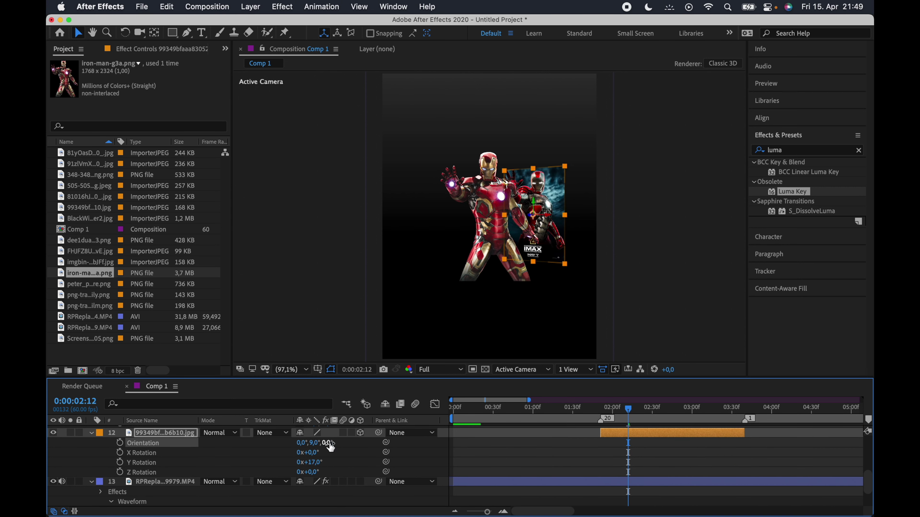
{"action": "left_click_drag", "start_coordinate": [327, 443], "coordinate": [319, 443]}
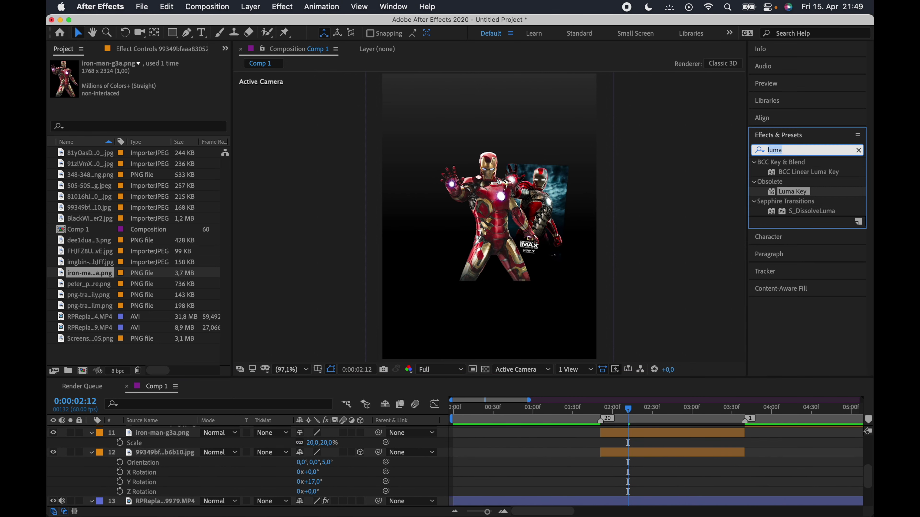
{"action": "type", "text": "drop shad"}
{"action": "left_click_drag", "start_coordinate": [804, 172], "coordinate": [637, 453]}
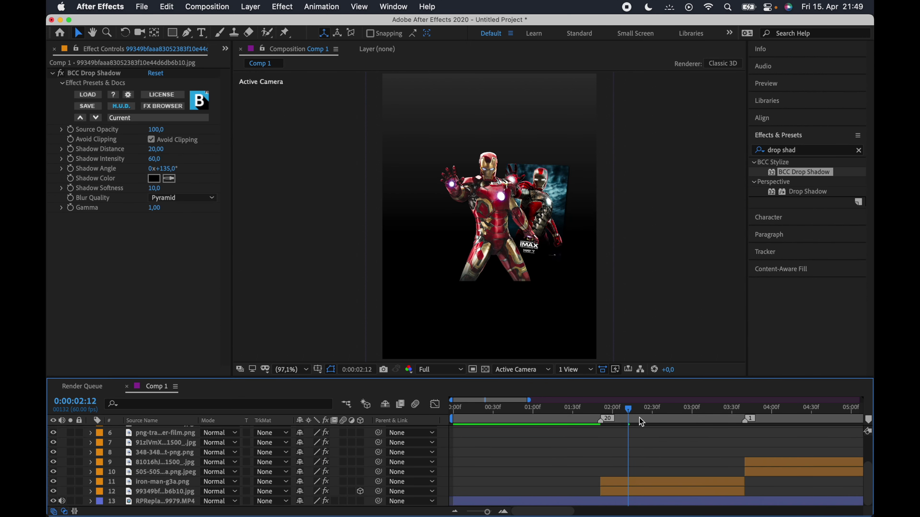
At 4:07, scale down the Winter Soldier poster beside its cutout.
{"action": "left_click", "coordinate": [781, 409]}
{"action": "key", "text": "s"}
{"action": "left_click_drag", "start_coordinate": [322, 472], "coordinate": [312, 472]}
{"action": "left_click", "coordinate": [163, 481]}
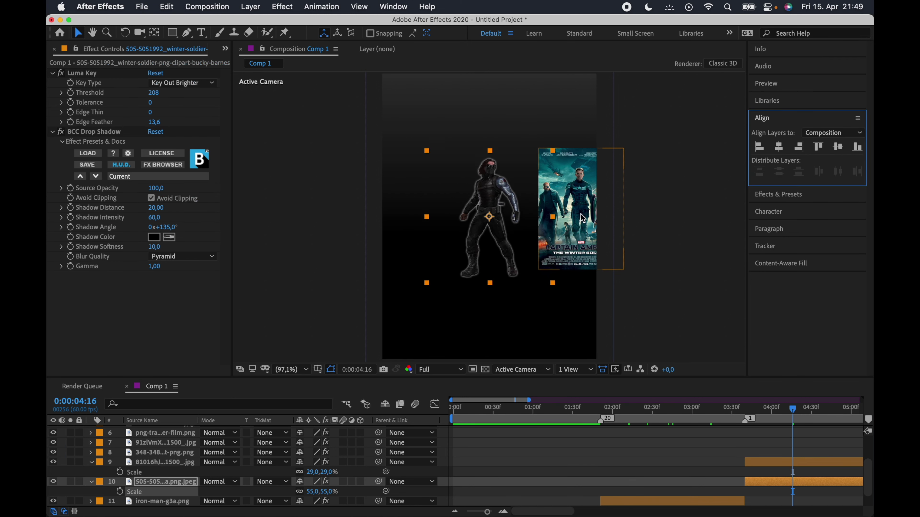
{"action": "left_click", "coordinate": [656, 501]}
{"action": "left_click", "coordinate": [781, 408]}
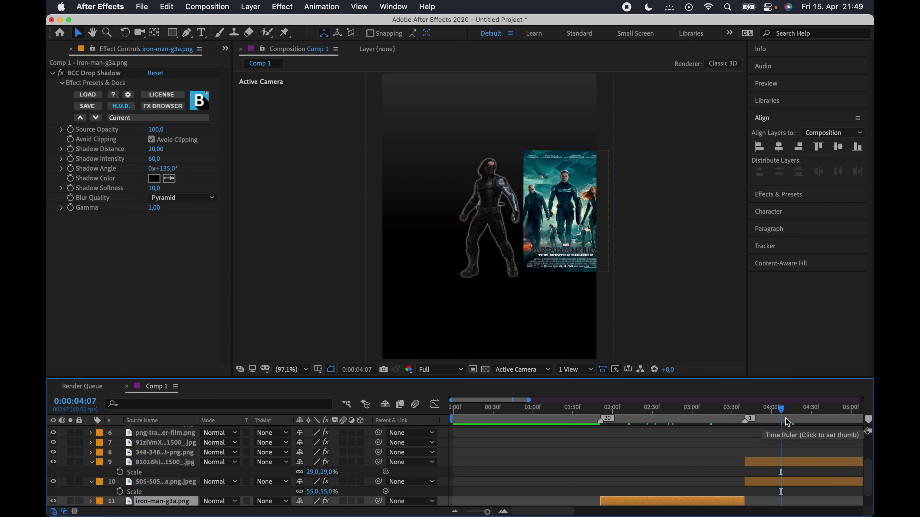
{"action": "left_click", "coordinate": [760, 462]}
Make the Winter Soldier poster 3D, reduce it from 29% to 21%, and adjust its orientation.
{"action": "left_click", "coordinate": [360, 462]}
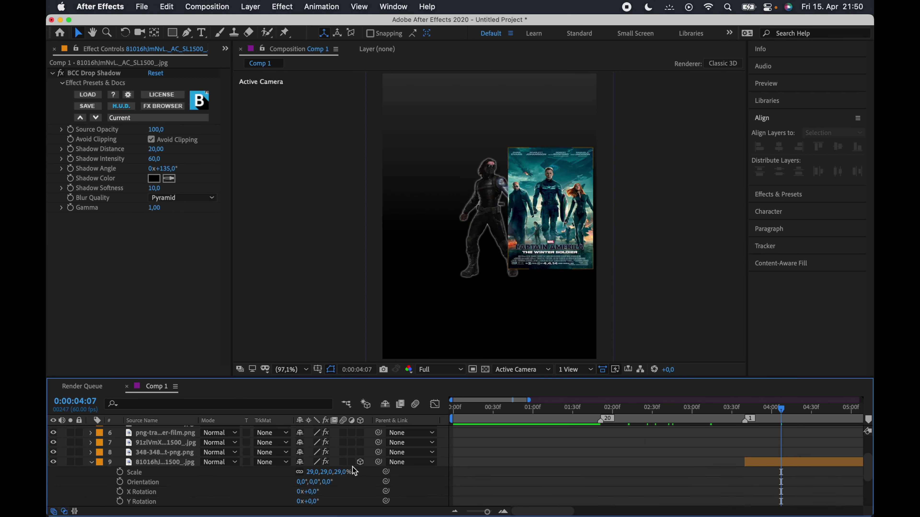
{"action": "left_click_drag", "start_coordinate": [348, 471], "coordinate": [336, 480]}
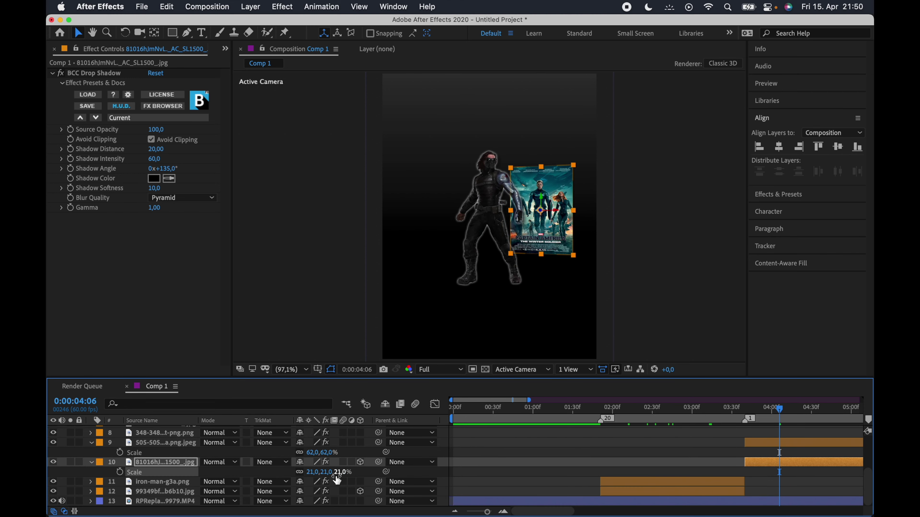
{"action": "key", "text": "r"}
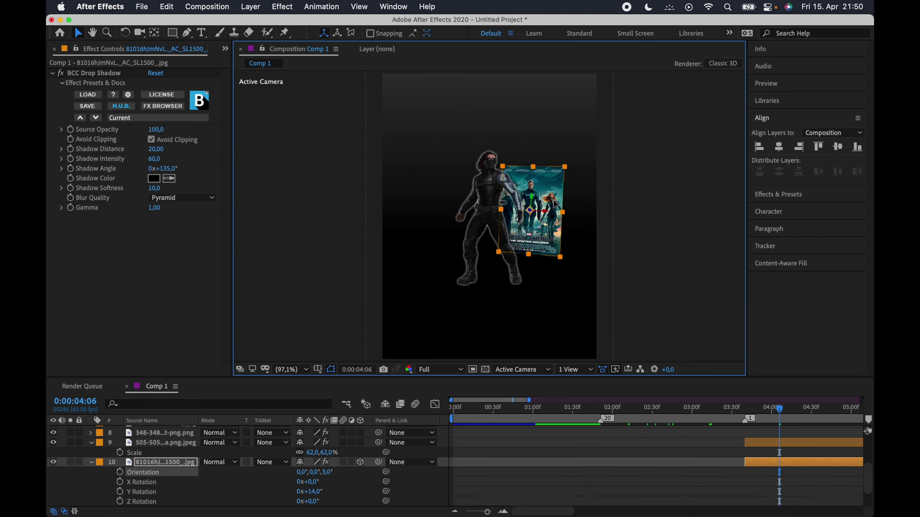
{"action": "left_click", "coordinate": [709, 411]}
Jump to the Captain America section and scale down the Captain America cutout.
{"action": "left_click_drag", "start_coordinate": [709, 411], "coordinate": [726, 411]}
{"action": "left_click", "coordinate": [713, 453]}
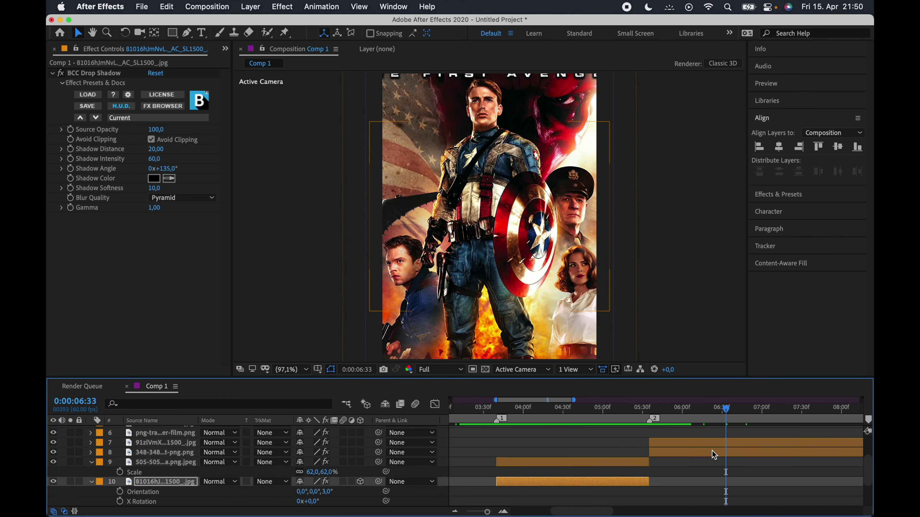
{"action": "key", "text": "s"}
{"action": "mouse_move", "coordinate": [319, 471]}
{"action": "left_mouse_down"}
{"action": "mouse_move", "coordinate": [307, 471]}
{"action": "mouse_move", "coordinate": [311, 457]}
{"action": "mouse_move", "coordinate": [319, 482]}
{"action": "left_mouse_up"}
Make the Captain America poster 3D, tilt it, and move it behind the figure.
{"action": "left_click", "coordinate": [693, 409]}
{"action": "left_click", "coordinate": [360, 442]}
{"action": "key", "text": "shift+r"}
{"action": "left_click", "coordinate": [90, 442]}
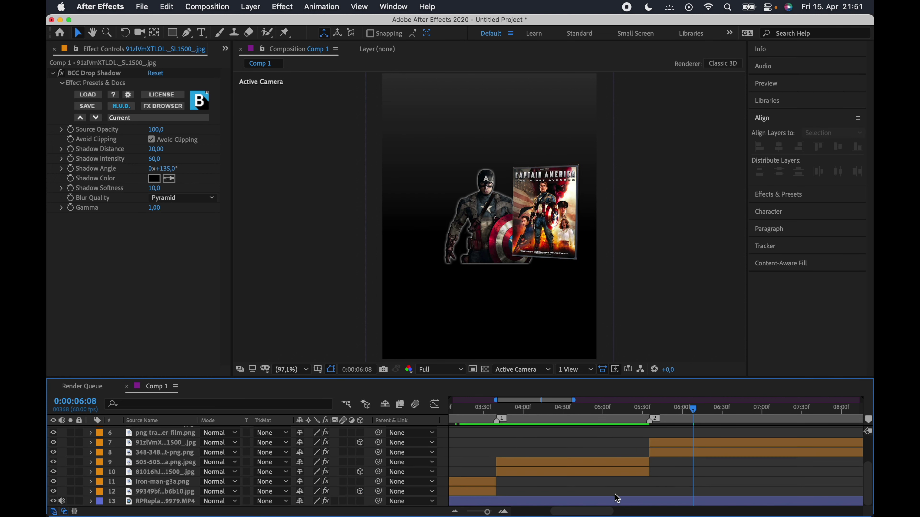
{"action": "key", "text": "ctrl+bracketleft"}
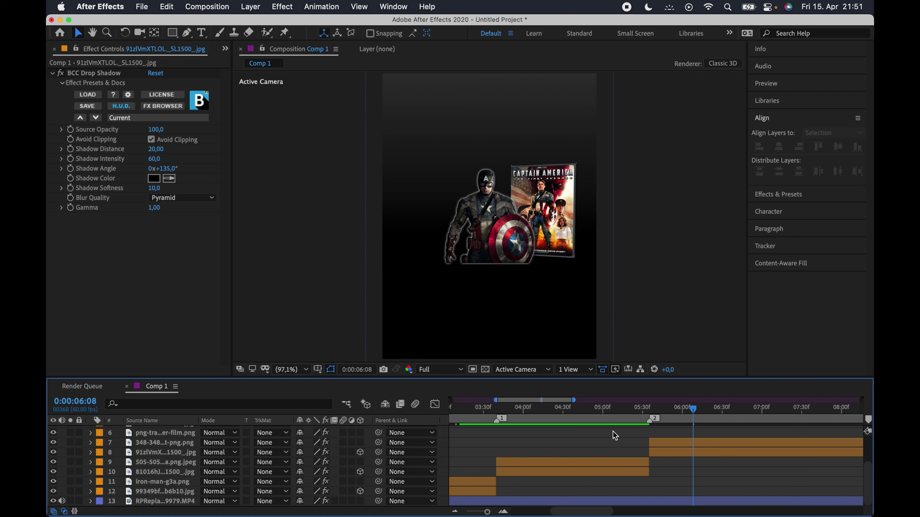
{"action": "left_click", "coordinate": [670, 453]}
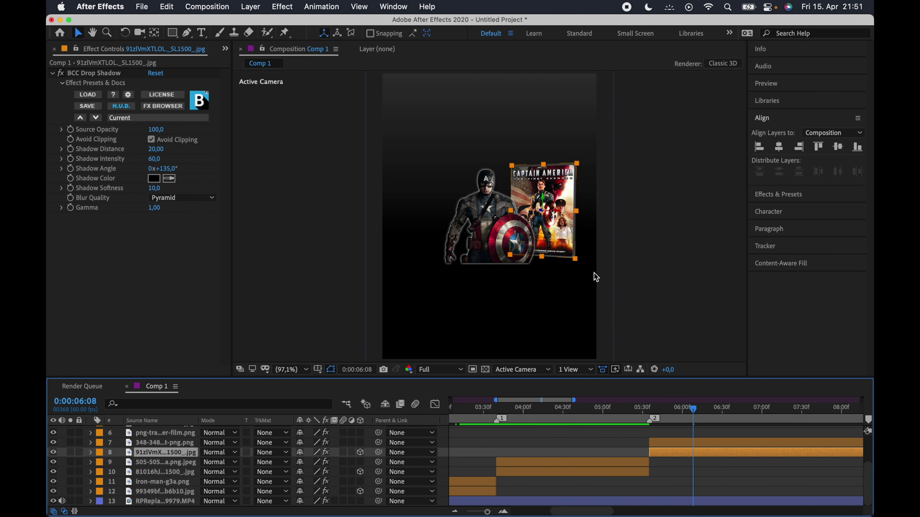
{"action": "key", "text": "r"}
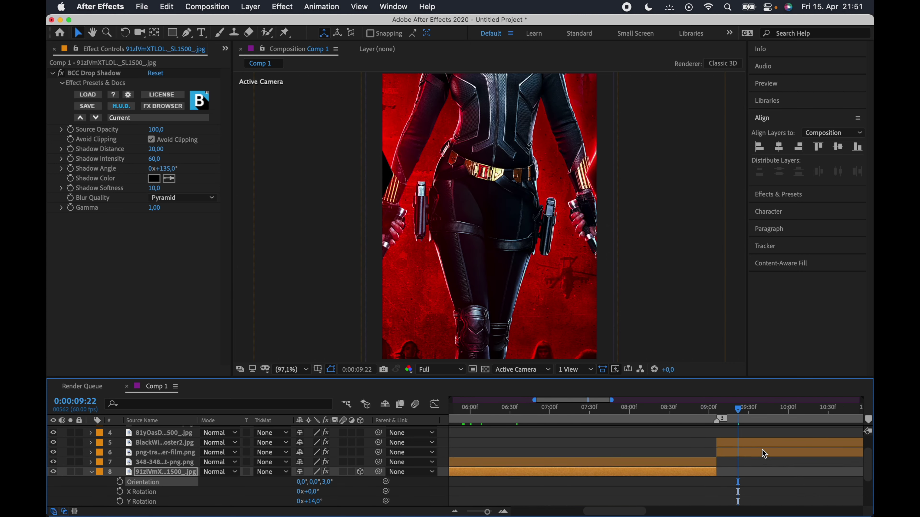
Shrink the Black Widow cutout to 37%, make her poster 3D and turn it 16° on Y.
{"action": "left_click_drag", "start_coordinate": [287, 485], "coordinate": [283, 486]}
{"action": "scroll", "coordinate": [460, 186], "scroll_direction": "up", "scroll_amount": 3}
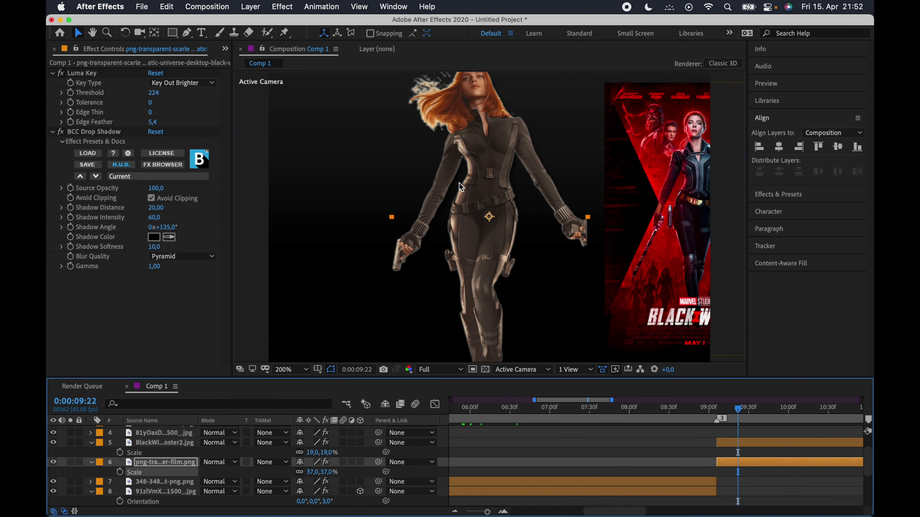
{"action": "key", "text": "shift+slash"}
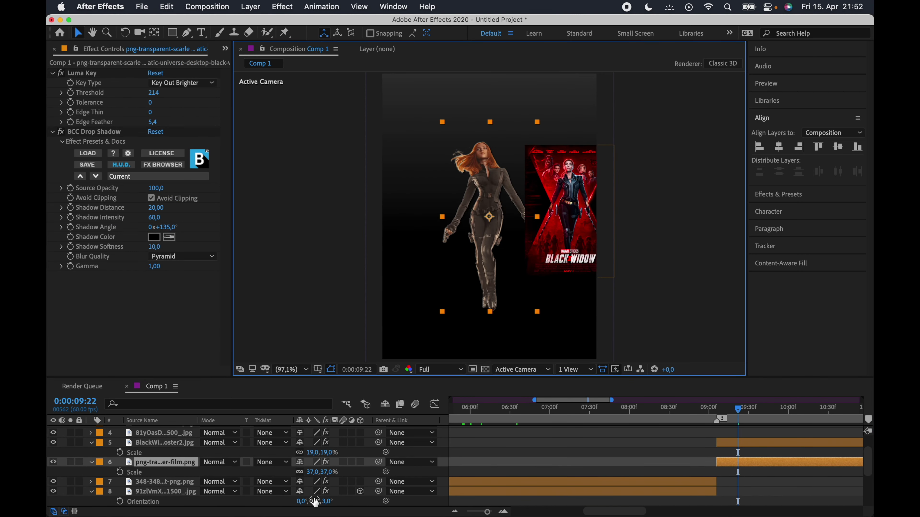
{"action": "left_click", "coordinate": [163, 442]}
{"action": "left_click", "coordinate": [360, 442]}
{"action": "key", "text": "shift+r"}
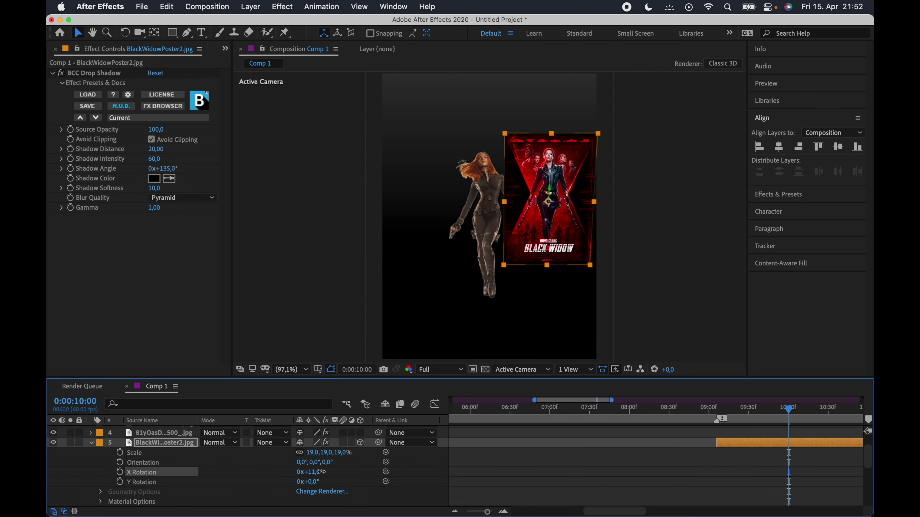
{"action": "mouse_move", "coordinate": [308, 482]}
{"action": "left_mouse_down"}
{"action": "mouse_move", "coordinate": [324, 480]}
{"action": "mouse_move", "coordinate": [312, 460]}
{"action": "left_mouse_up"}
{"action": "key", "text": "s"}
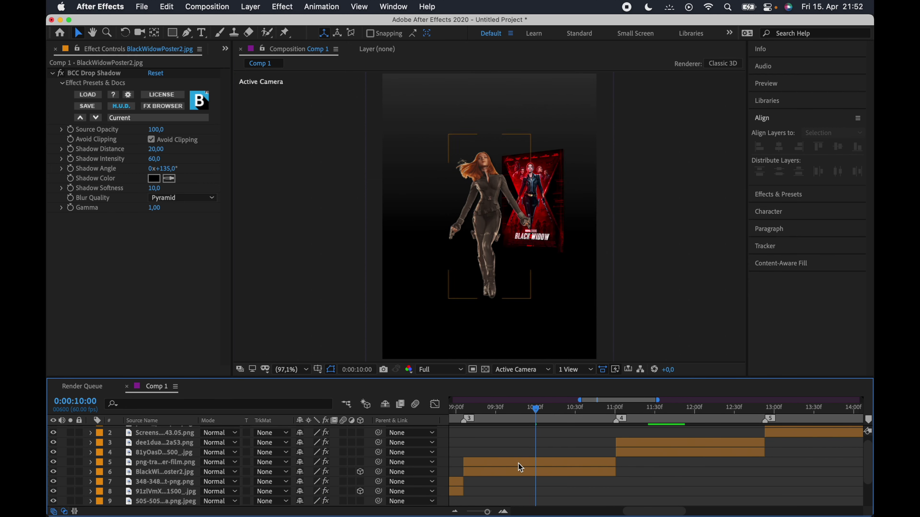
{"action": "left_click", "coordinate": [519, 464]}
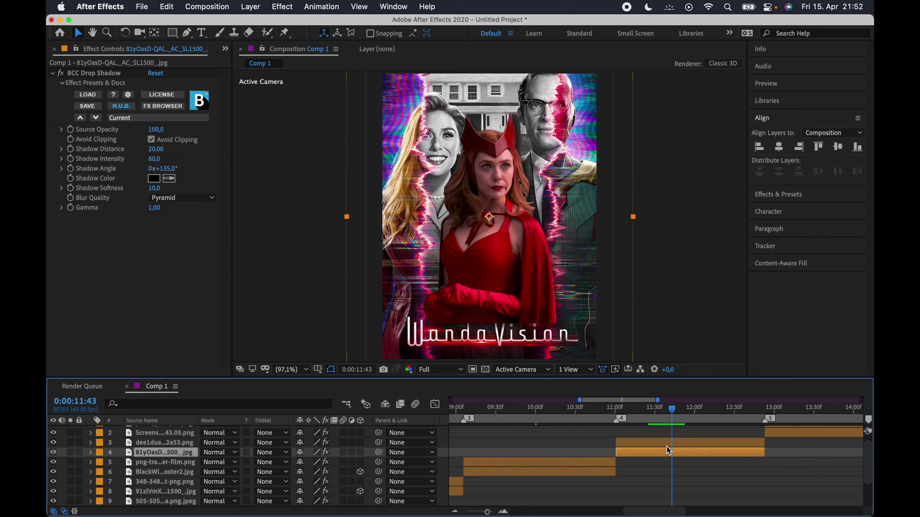
{"action": "key", "text": "s"}
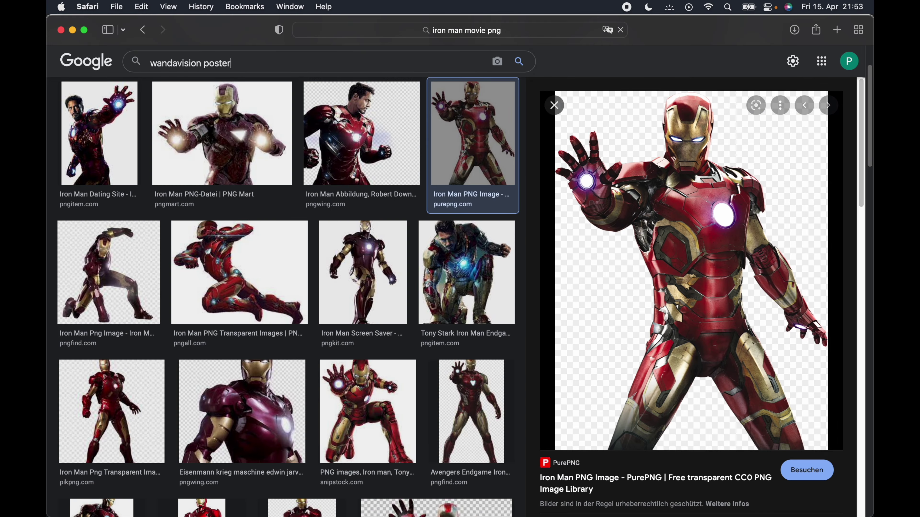
Search the web for a WandaVision poster and save the image to Downloads.
{"action": "key", "text": "Return"}
{"action": "left_click", "coordinate": [219, 215]}
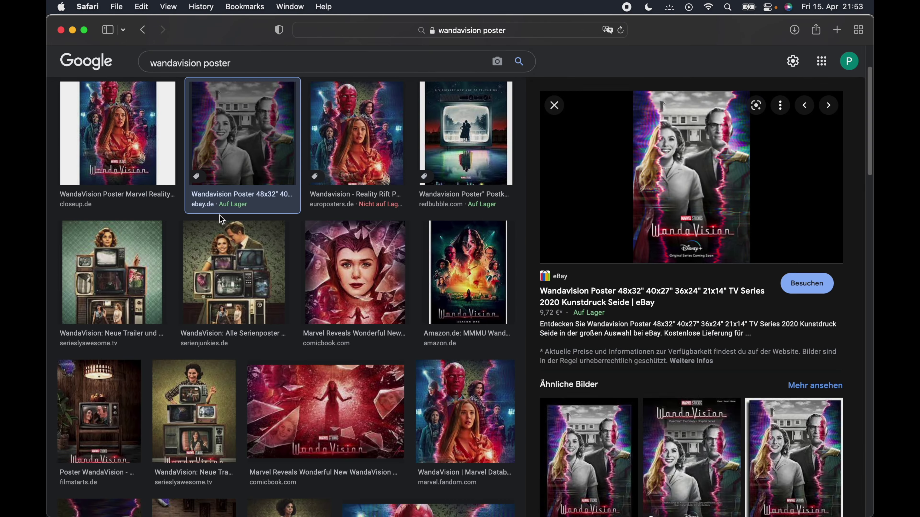
{"action": "right_click", "coordinate": [605, 196]}
{"action": "left_click", "coordinate": [637, 360]}
Return to After Effects and find the saved image in the Downloads folder.
{"action": "left_click", "coordinate": [405, 489]}
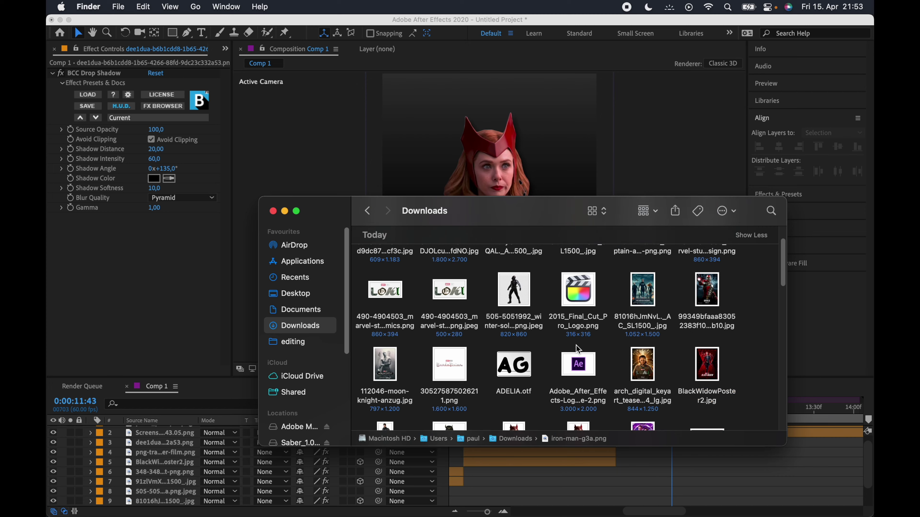
{"action": "left_click", "coordinate": [404, 494]}
{"action": "left_click", "coordinate": [99, 495]}
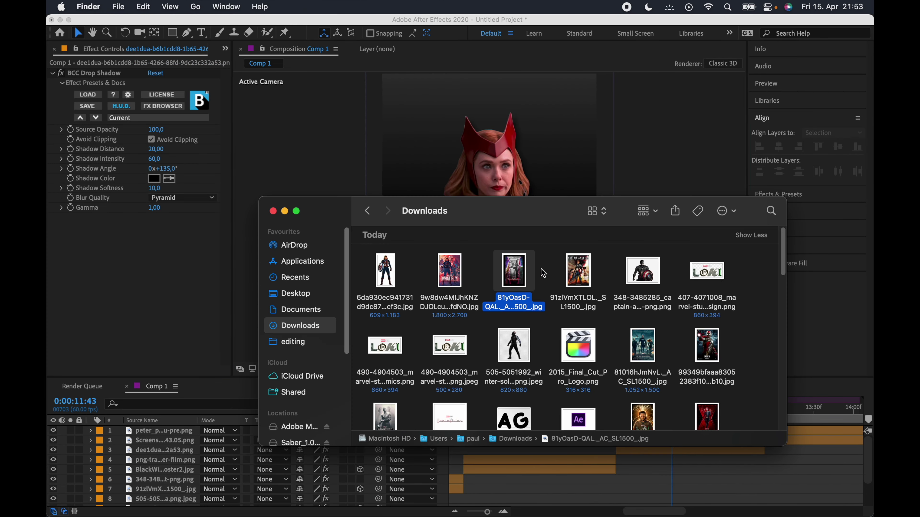
{"action": "scroll", "coordinate": [579, 326], "scroll_direction": "down", "scroll_amount": 3}
{"action": "scroll", "coordinate": [579, 325], "scroll_direction": "down", "scroll_amount": 3}
{"action": "scroll", "coordinate": [593, 346], "scroll_direction": "down", "scroll_amount": 3}
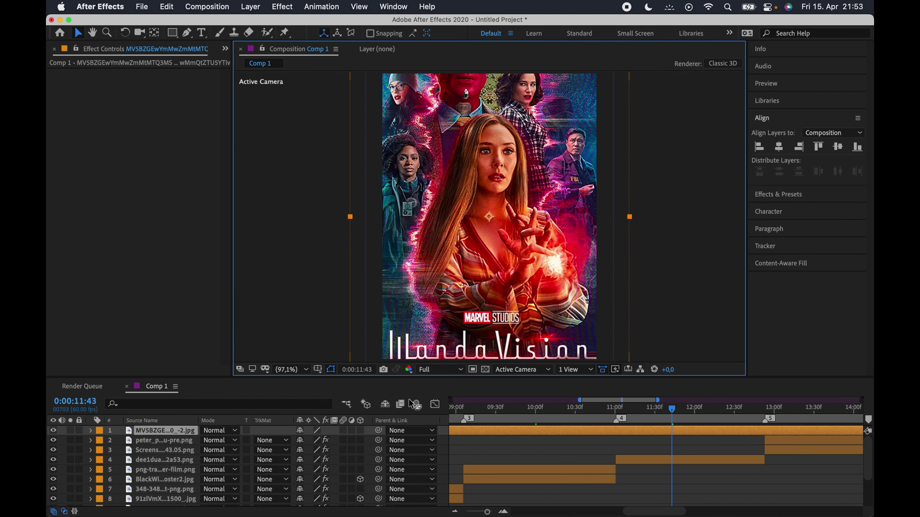
Add the downloaded WandaVision poster to the composition as layer 4.
{"action": "left_click_drag", "start_coordinate": [707, 373], "coordinate": [616, 431]}
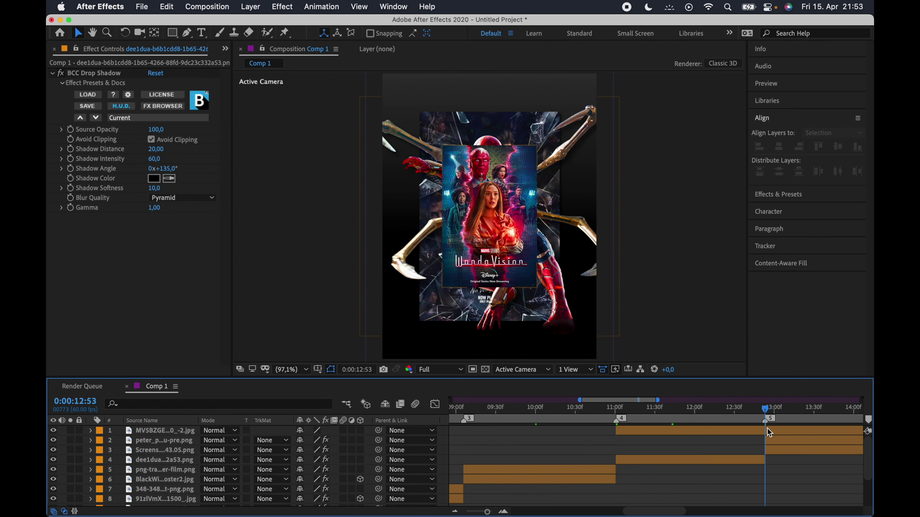
{"action": "left_click_drag", "start_coordinate": [162, 430], "coordinate": [162, 464]}
{"action": "left_click", "coordinate": [637, 408]}
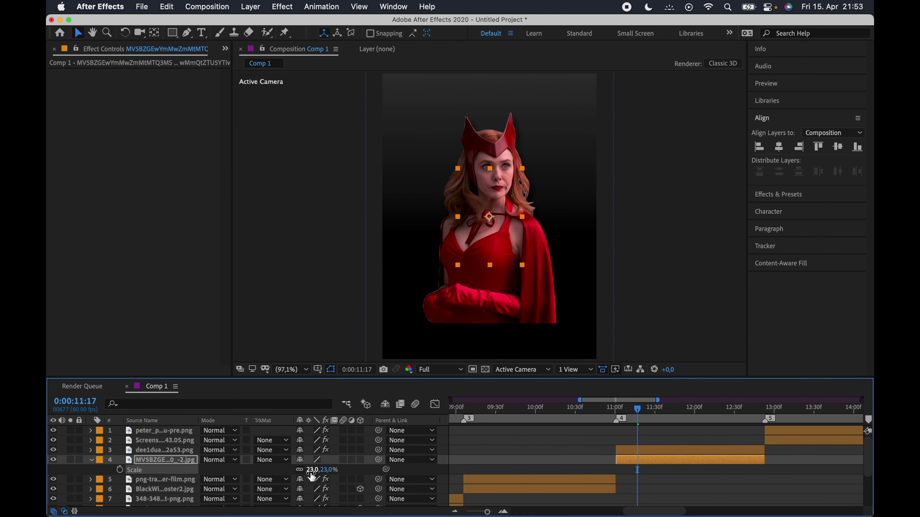
{"action": "left_click", "coordinate": [163, 450], "text": "shift"}
{"action": "key", "text": "s"}
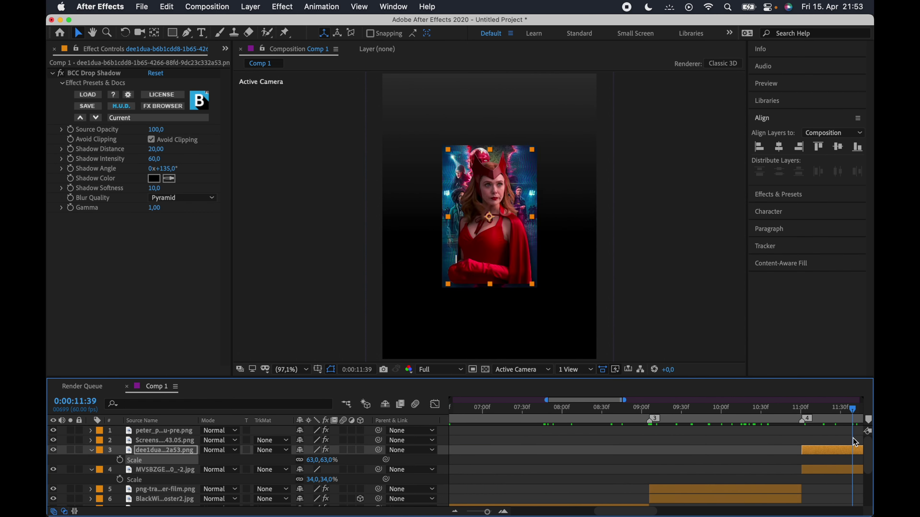
Make the Scarlet Witch poster a 3D layer and shrink it to 24%.
{"action": "scroll", "coordinate": [584, 442], "scroll_direction": "down", "scroll_amount": 5}
{"action": "left_click", "coordinate": [575, 487]}
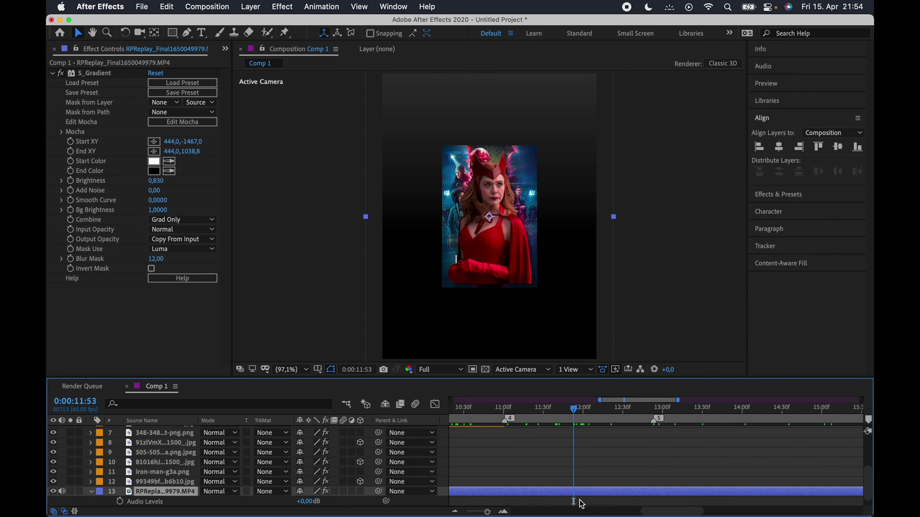
{"action": "key", "text": "l"}
{"action": "scroll", "coordinate": [541, 462], "scroll_direction": "up", "scroll_amount": 5}
{"action": "left_click", "coordinate": [551, 450]}
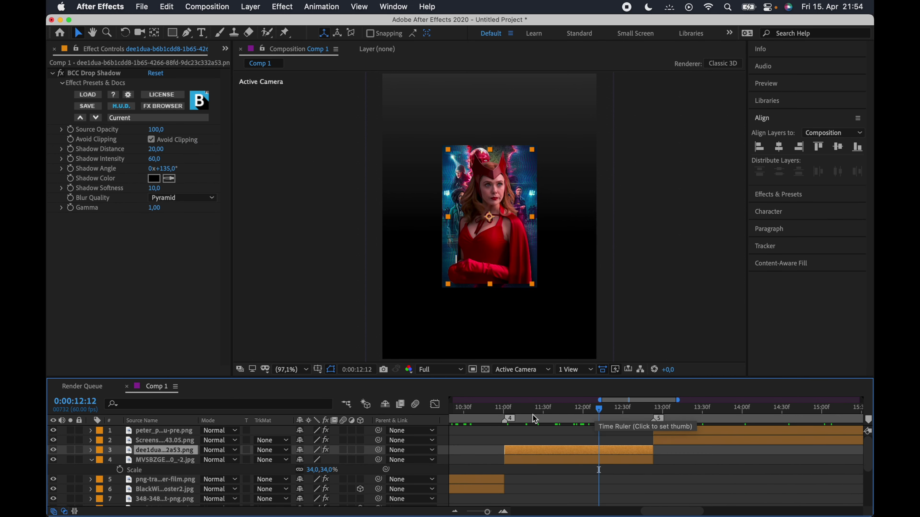
{"action": "left_click", "coordinate": [530, 408]}
{"action": "left_click", "coordinate": [530, 460]}
{"action": "left_click", "coordinate": [360, 460]}
{"action": "left_click_drag", "start_coordinate": [323, 470], "coordinate": [351, 474]}
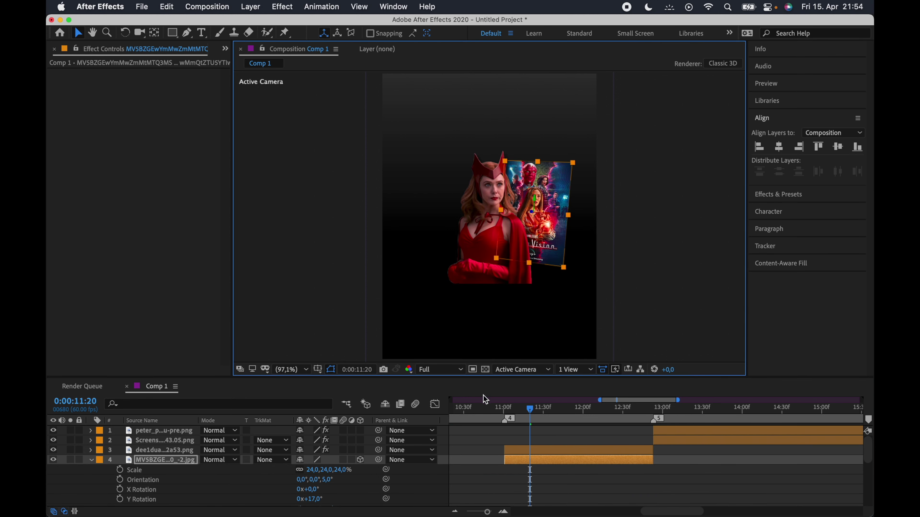
{"action": "mouse_move", "coordinate": [529, 409]}
{"action": "left_mouse_down"}
{"action": "mouse_move", "coordinate": [481, 408]}
{"action": "mouse_move", "coordinate": [663, 433]}
{"action": "left_mouse_up"}
Scale the Spider-Man poster to 22%, make it 3D, and angle it behind Spider-Man.
{"action": "scroll", "coordinate": [471, 471], "scroll_direction": "down", "scroll_amount": 3}
{"action": "left_click", "coordinate": [471, 478]}
{"action": "scroll", "coordinate": [472, 471], "scroll_direction": "up", "scroll_amount": 3}
{"action": "key", "text": "s"}
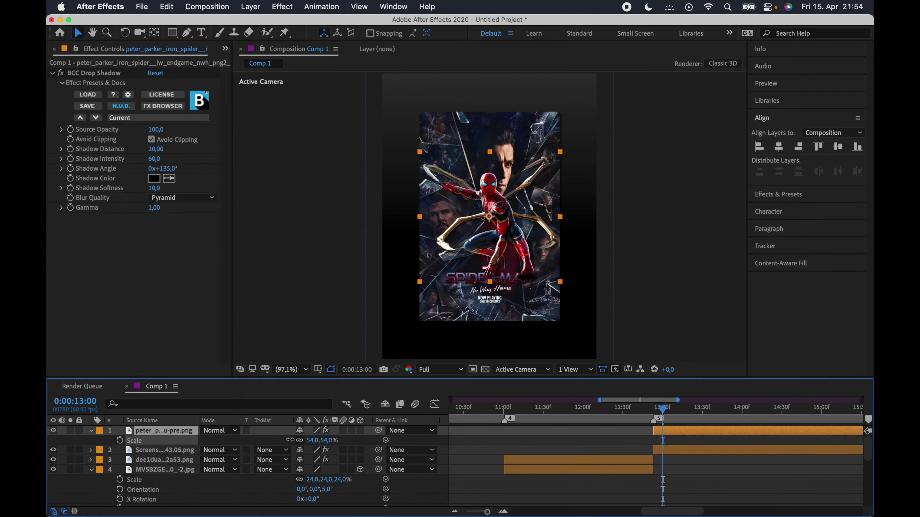
{"action": "left_click", "coordinate": [163, 450]}
{"action": "key", "text": "s"}
{"action": "left_click_drag", "start_coordinate": [560, 112], "coordinate": [513, 172]}
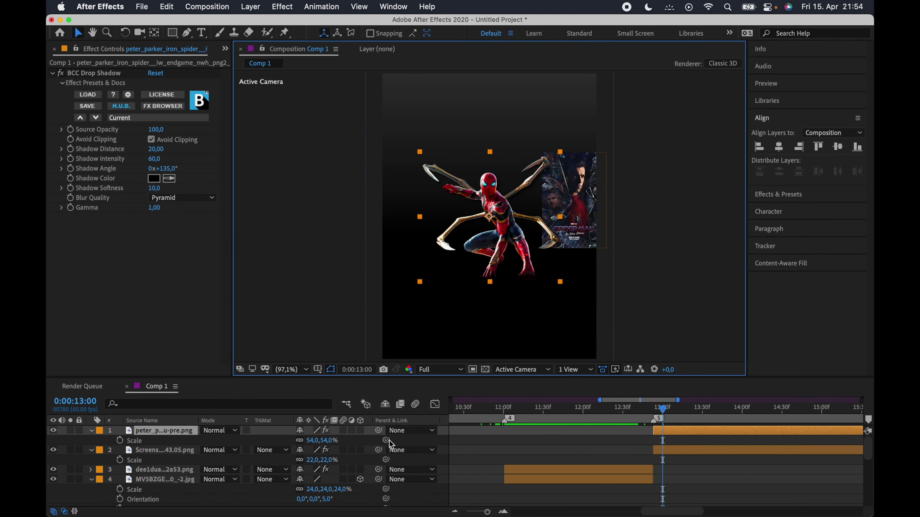
{"action": "left_click", "coordinate": [360, 450]}
{"action": "key", "text": "shift+r"}
{"action": "left_click_drag", "start_coordinate": [311, 479], "coordinate": [323, 479]}
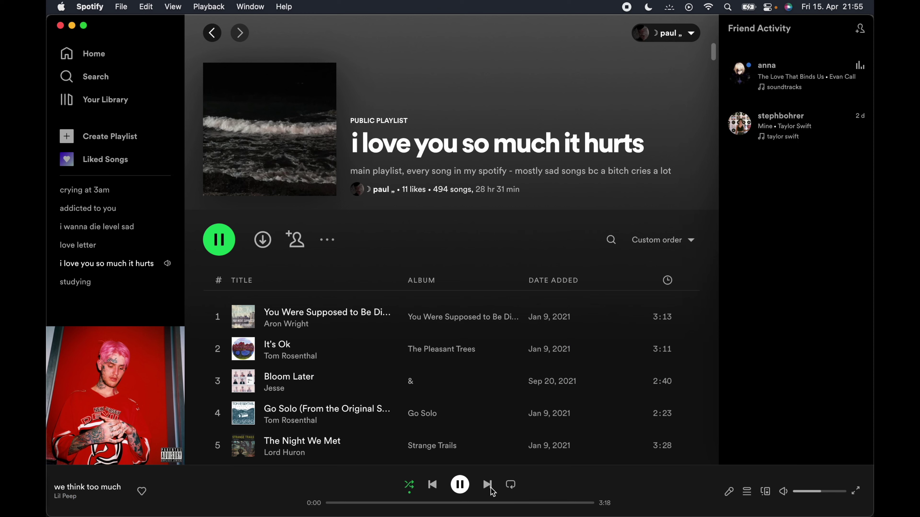
Skip through several songs in Spotify, then return to After Effects.
{"action": "left_click", "coordinate": [491, 487]}
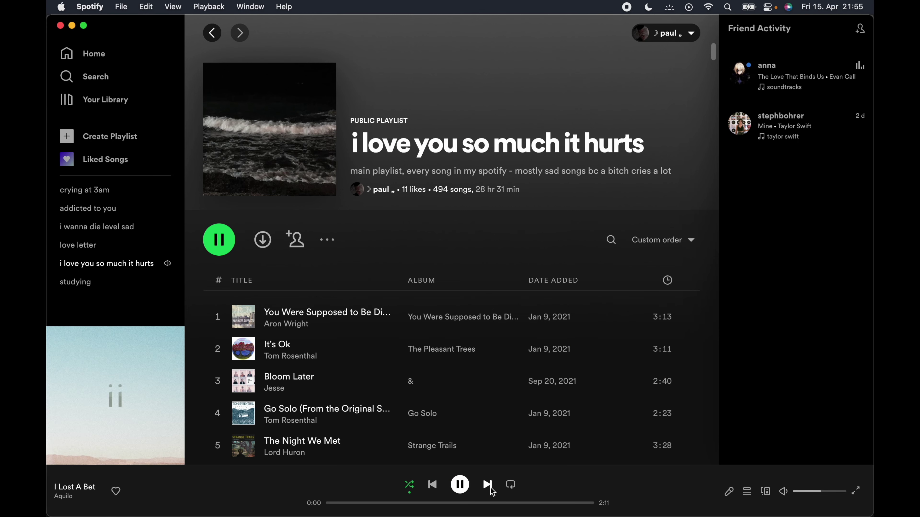
{"action": "left_click", "coordinate": [491, 488]}
{"action": "left_click", "coordinate": [490, 487]}
{"action": "left_click", "coordinate": [489, 486]}
{"action": "left_click", "coordinate": [490, 486]}
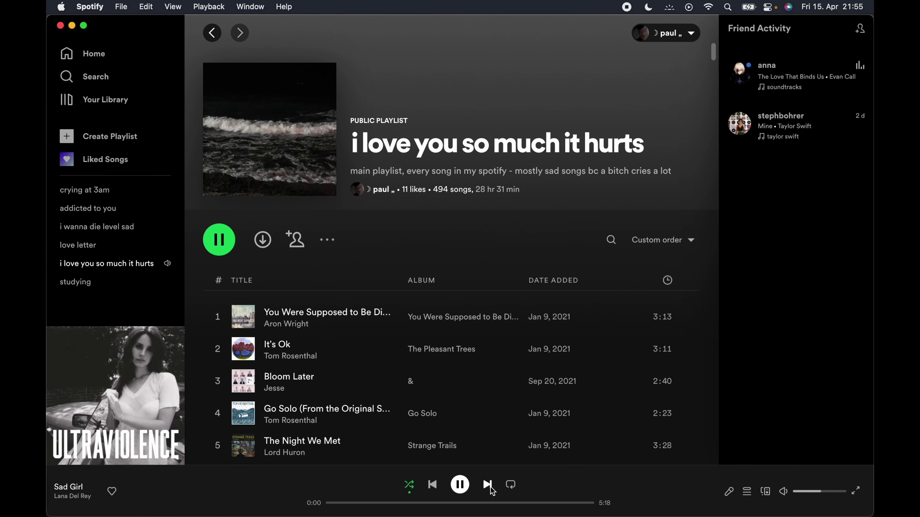
{"action": "left_click", "coordinate": [490, 487]}
{"action": "left_click", "coordinate": [489, 487]}
{"action": "left_click", "coordinate": [489, 487]}
{"action": "left_click", "coordinate": [489, 487]}
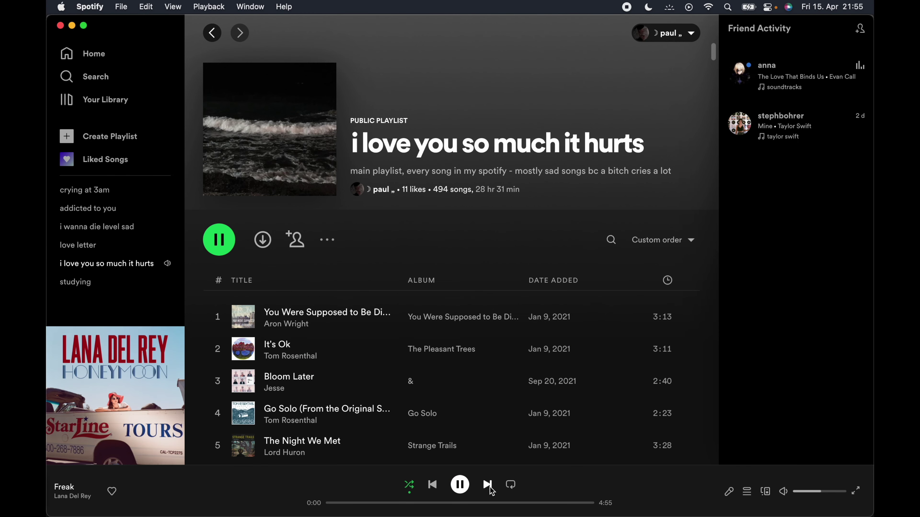
{"action": "left_click", "coordinate": [344, 503]}
{"action": "left_click", "coordinate": [409, 495]}
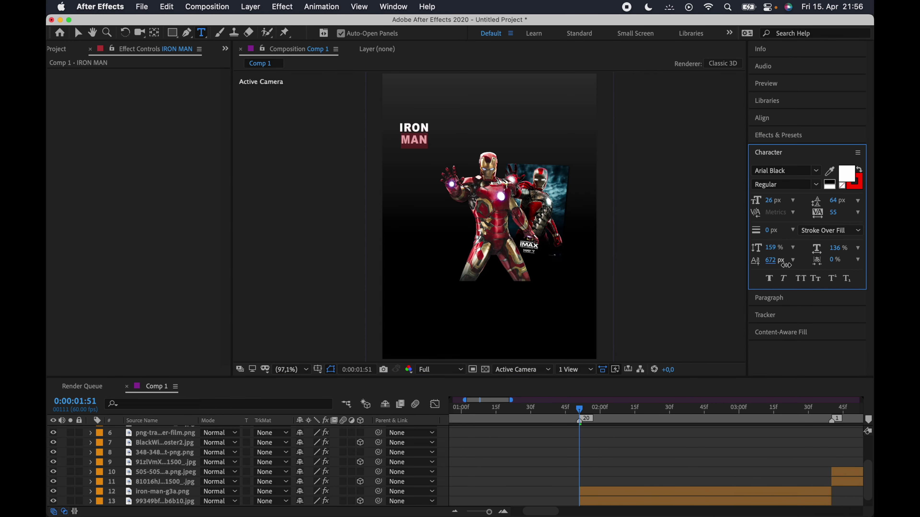
Split the title at the 3:40 and 5:35 markers and set baseline shift to 677 px.
{"action": "scroll", "coordinate": [571, 444], "scroll_direction": "up", "scroll_amount": 3}
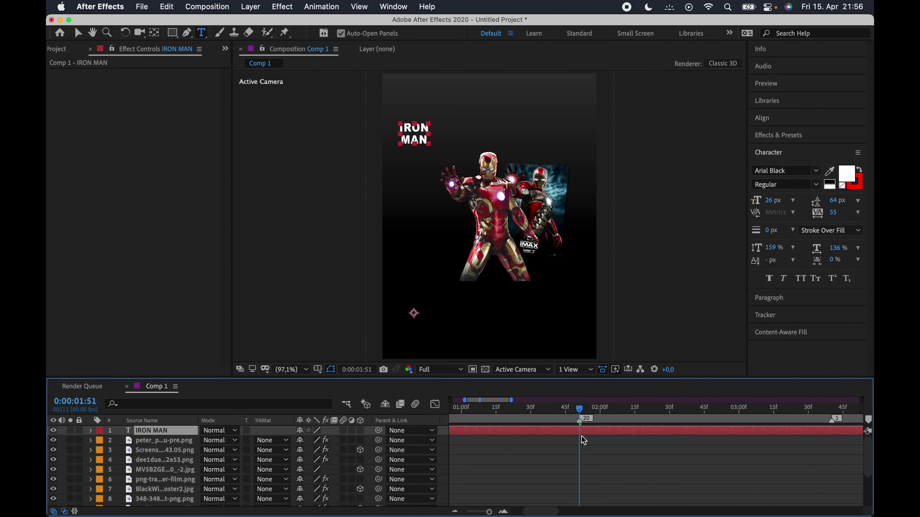
{"action": "left_click", "coordinate": [831, 414]}
{"action": "key", "text": "ctrl+shift+d"}
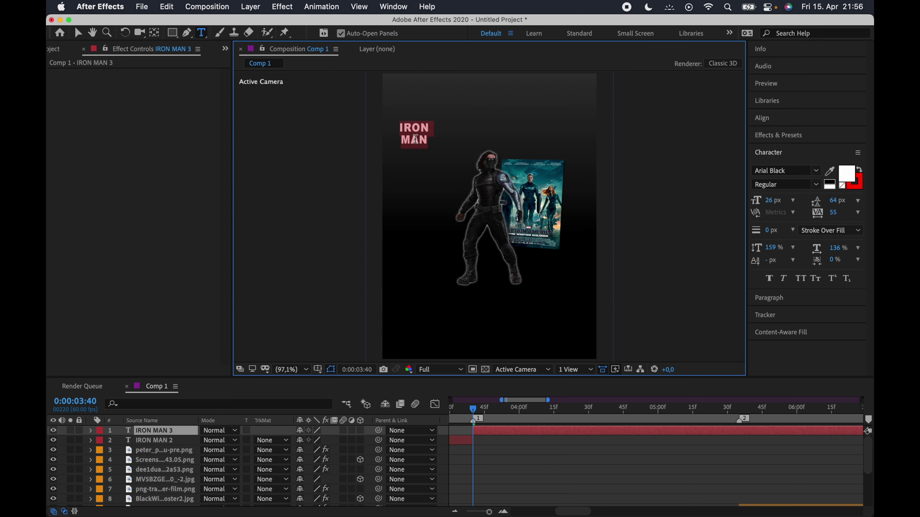
{"action": "left_click", "coordinate": [457, 171]}
{"action": "type", "text": "TWS"}
{"action": "left_click", "coordinate": [738, 407]}
{"action": "key", "text": "ctrl+shift+d"}
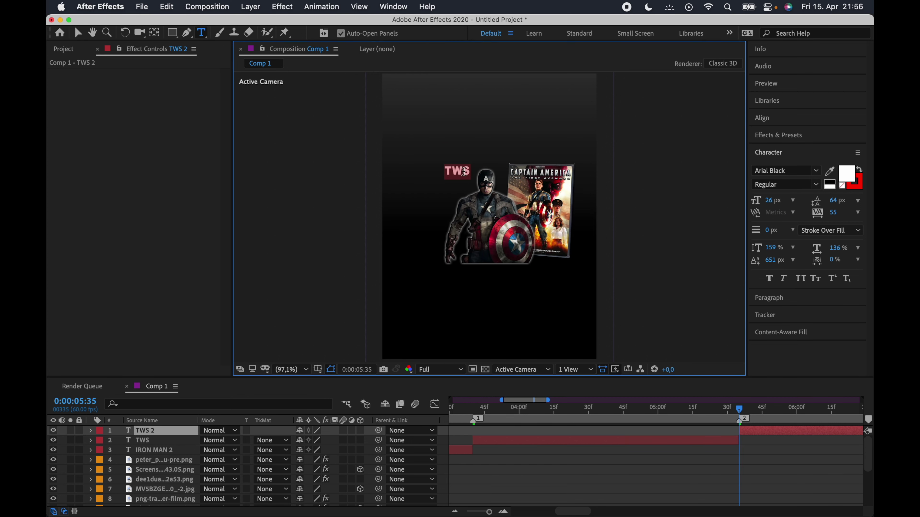
{"action": "type", "text": "CAPTAIN AMERICA"}
{"action": "left_click_drag", "start_coordinate": [791, 260], "coordinate": [793, 260]}
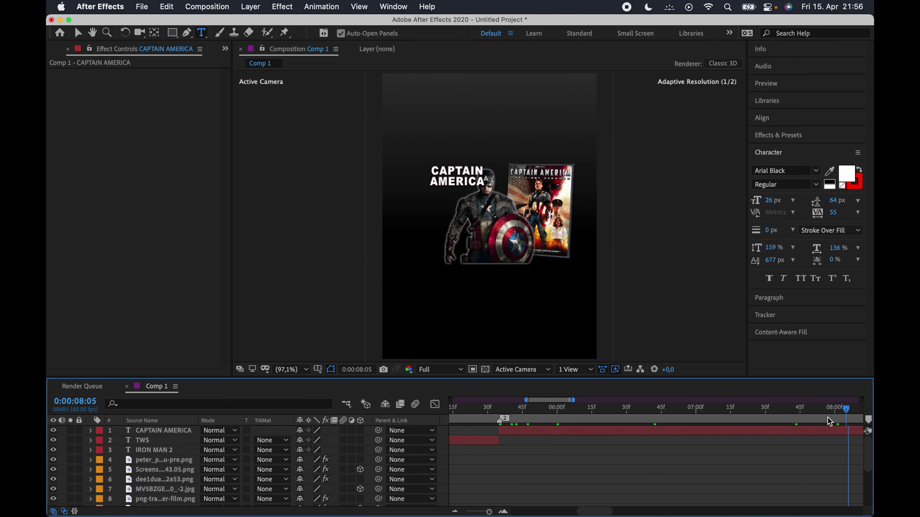
Split the title at markers 3 and 4 (11:01), retitle them, baseline shift 651 px.
{"action": "left_click", "coordinate": [737, 407]}
{"action": "key", "text": "ctrl+shift+d"}
{"action": "left_click", "coordinate": [458, 177]}
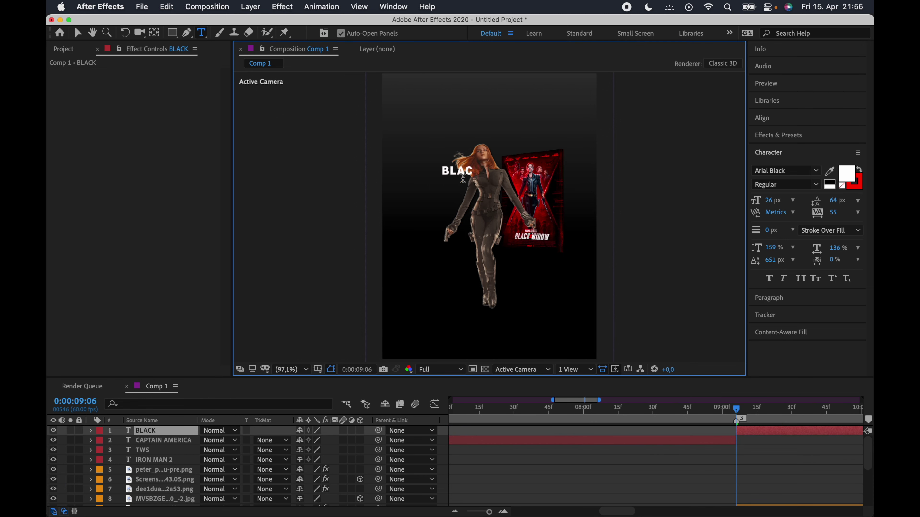
{"action": "left_click_drag", "start_coordinate": [575, 400], "coordinate": [619, 400]}
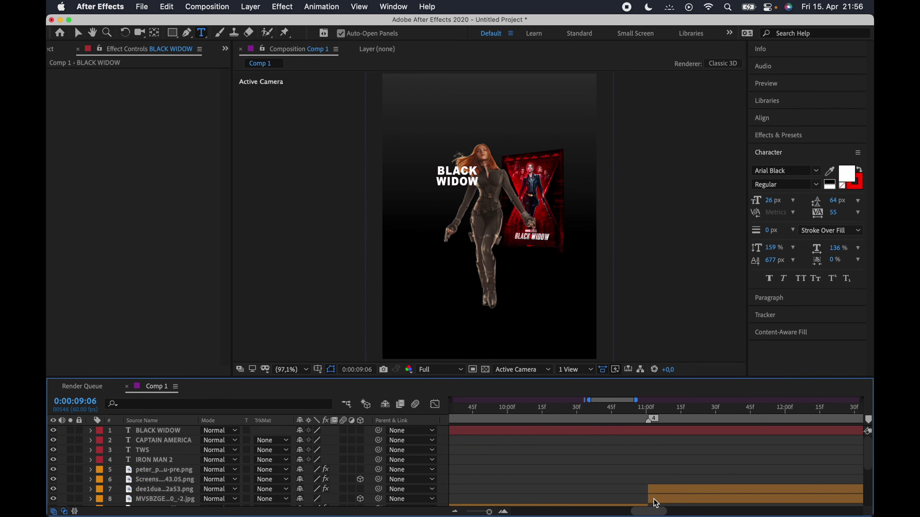
{"action": "left_click", "coordinate": [604, 407]}
{"action": "key", "text": "ctrl+shift+d"}
{"action": "left_click", "coordinate": [454, 175]}
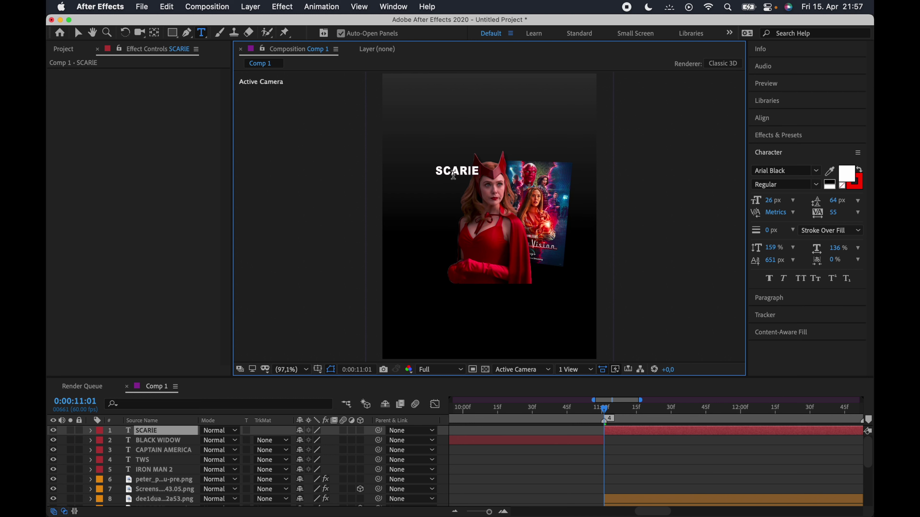
{"action": "left_click_drag", "start_coordinate": [768, 264], "coordinate": [764, 264]}
{"action": "left_click_drag", "start_coordinate": [617, 400], "coordinate": [639, 400]}
Split the title at marker 5 (12:53) and retype it as SPIDER MAN.
{"action": "left_click", "coordinate": [650, 407]}
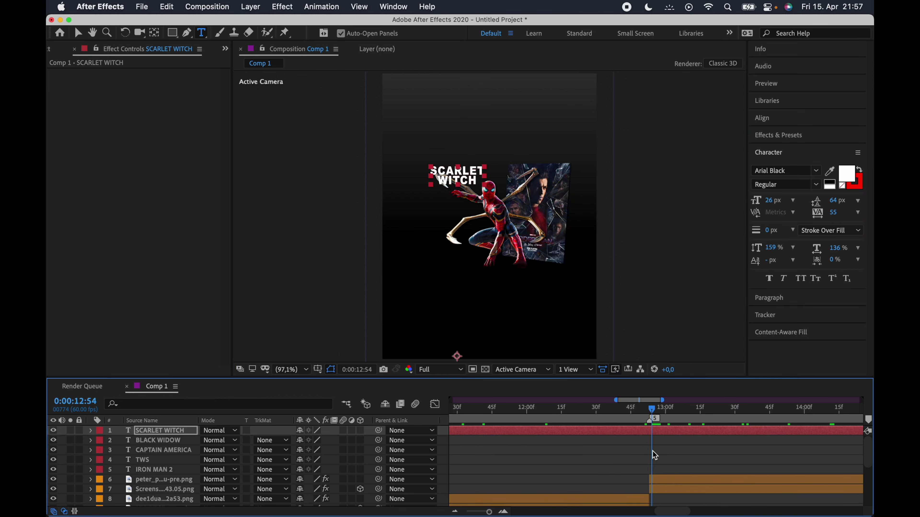
{"action": "key", "text": "ctrl+shift+d"}
{"action": "left_click", "coordinate": [453, 170]}
{"action": "type", "text": "SPIDER"}
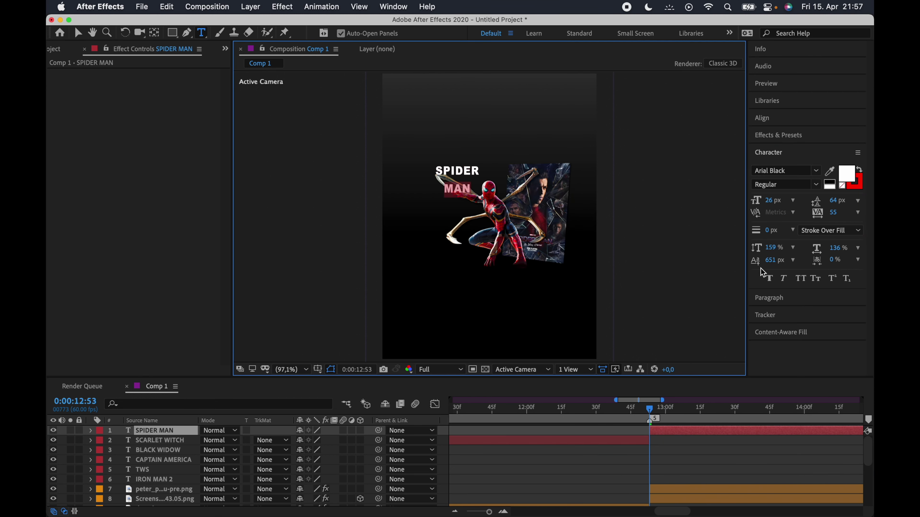
{"action": "left_click_drag", "start_coordinate": [639, 400], "coordinate": [700, 400]}
End the SPIDER MAN title one frame before the Spider-Man section's end.
{"action": "left_click", "coordinate": [599, 407]}
{"action": "key", "text": "Page_Up"}
{"action": "key", "text": "alt+bracketright"}
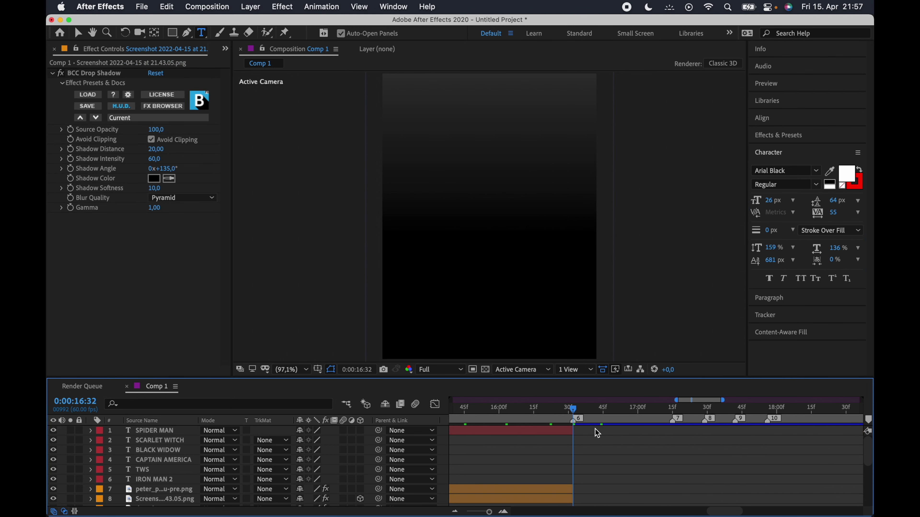
{"action": "left_click_drag", "start_coordinate": [699, 400], "coordinate": [473, 400]}
Move the title layers below the poster image layers in the timeline stack.
{"action": "left_click", "coordinate": [756, 407]}
{"action": "left_click", "coordinate": [796, 480]}
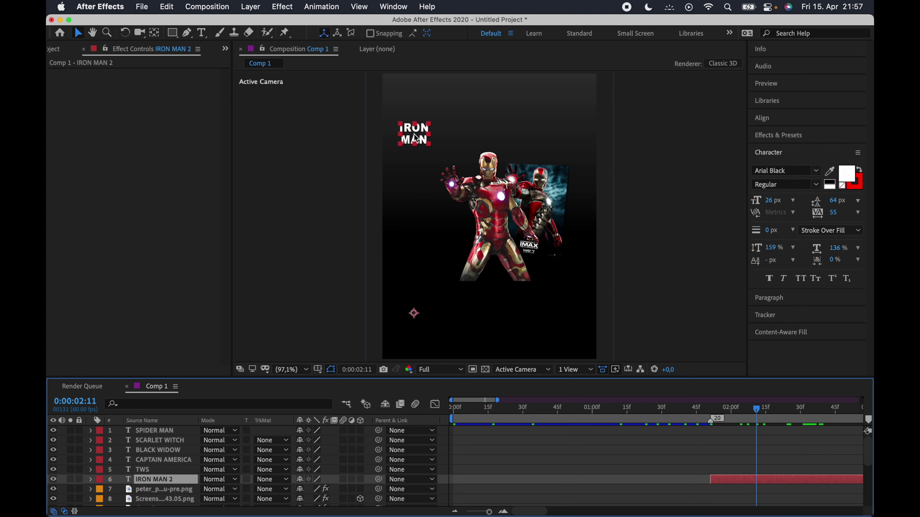
{"action": "key", "text": "ctrl+shift+bracketleft"}
{"action": "key", "text": "minus"}
{"action": "left_click", "coordinate": [164, 459]}
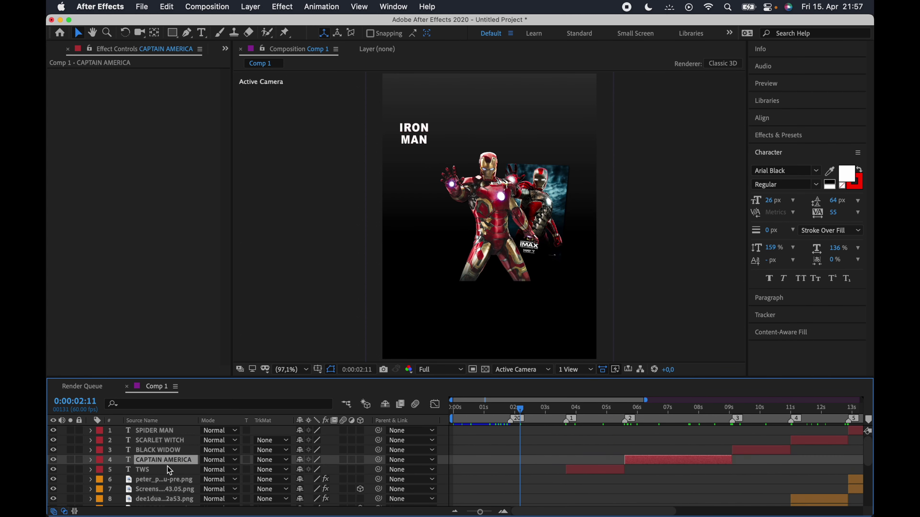
{"action": "left_click_drag", "start_coordinate": [165, 460], "coordinate": [191, 507]}
{"action": "left_click_drag", "start_coordinate": [165, 459], "coordinate": [191, 507]}
{"action": "key", "text": "equal"}
Place the IRON MAN 2 title over Iron Man and turn it on its Y axis.
{"action": "left_click", "coordinate": [576, 485]}
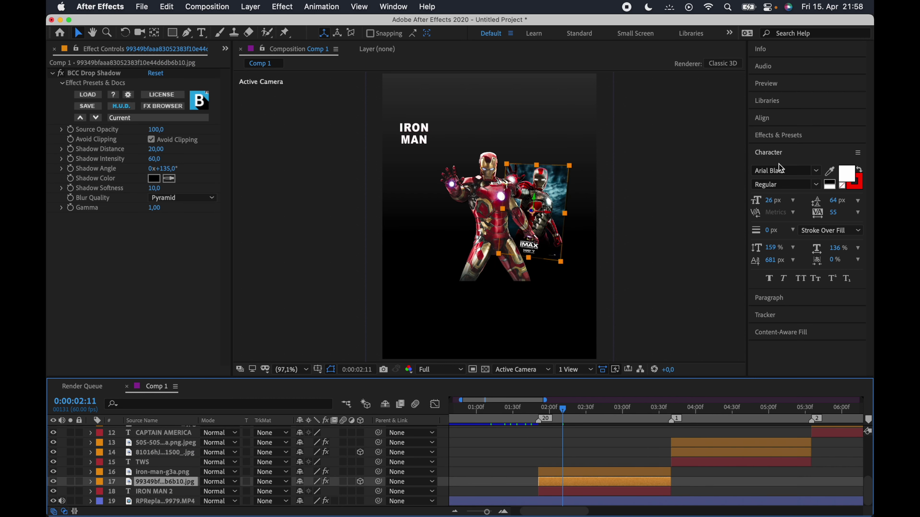
{"action": "key", "text": "ctrl+Down"}
{"action": "left_click_drag", "start_coordinate": [423, 148], "coordinate": [449, 184]}
{"action": "key", "text": "r"}
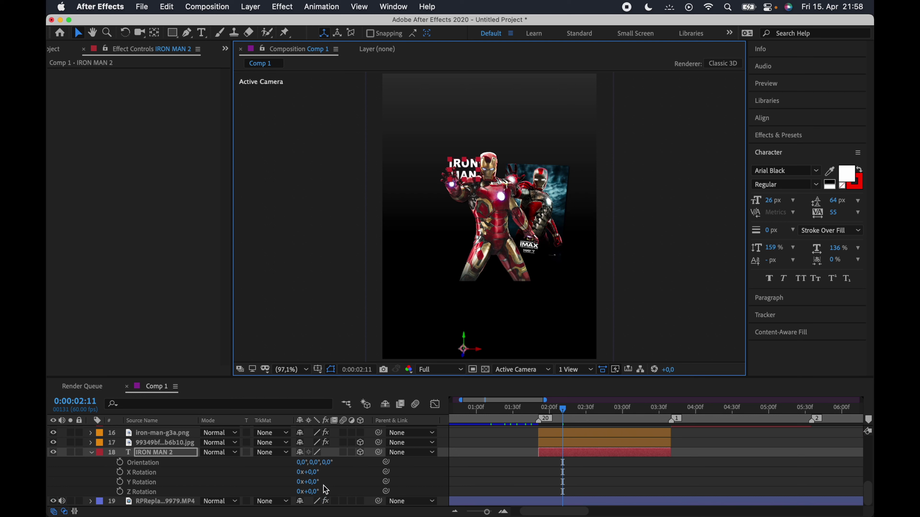
{"action": "left_click_drag", "start_coordinate": [318, 485], "coordinate": [308, 487]}
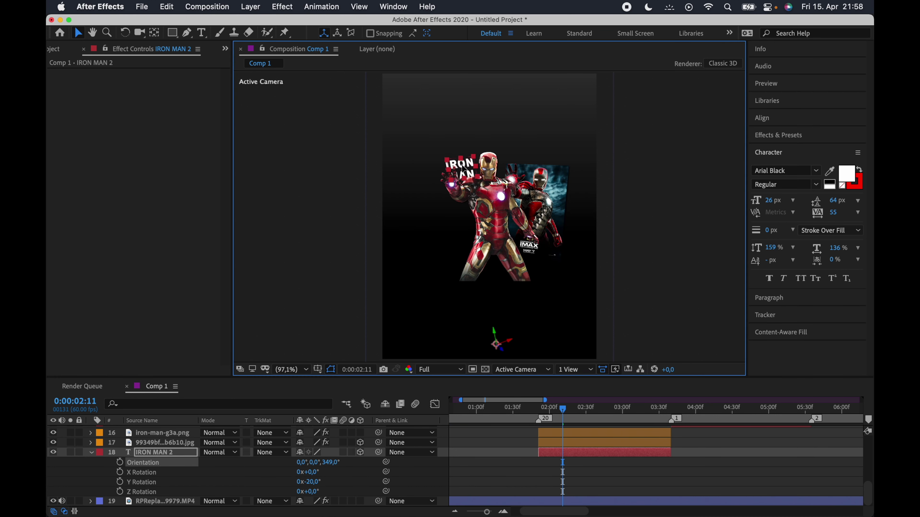
Rotate the TWS title and shift it up and to the right.
{"action": "key", "text": "ctrl+Up"}
{"action": "key", "text": "r"}
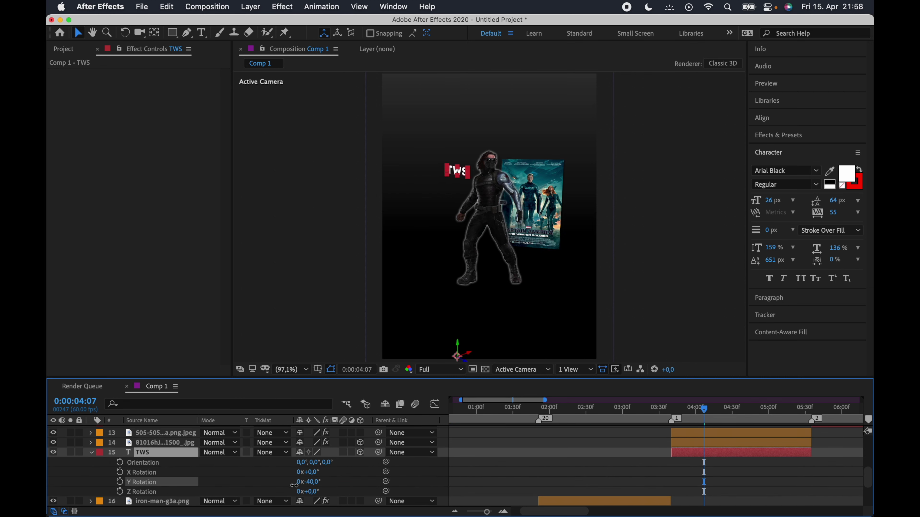
{"action": "left_click", "coordinate": [424, 173]}
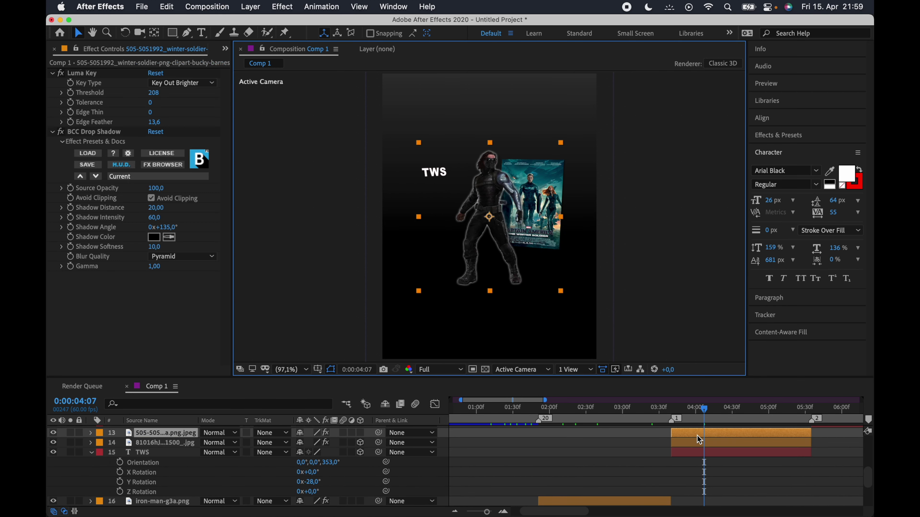
{"action": "key", "text": "p"}
{"action": "left_click_drag", "start_coordinate": [429, 175], "coordinate": [468, 174]}
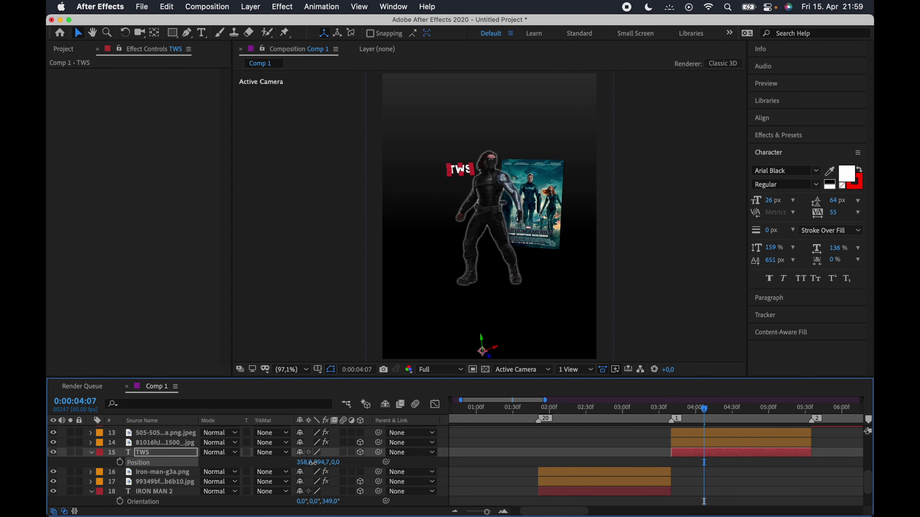
Adjust the CAPTAIN AMERICA title's Y Rotation.
{"action": "key", "text": "ctrl+Up"}
{"action": "key", "text": "r"}
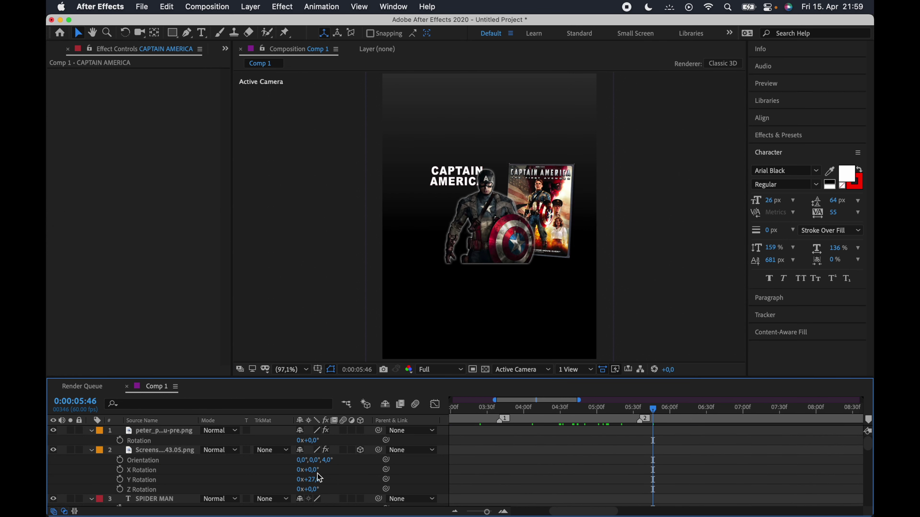
{"action": "scroll", "coordinate": [320, 479], "scroll_direction": "down", "scroll_amount": 10}
{"action": "left_click", "coordinate": [300, 463]}
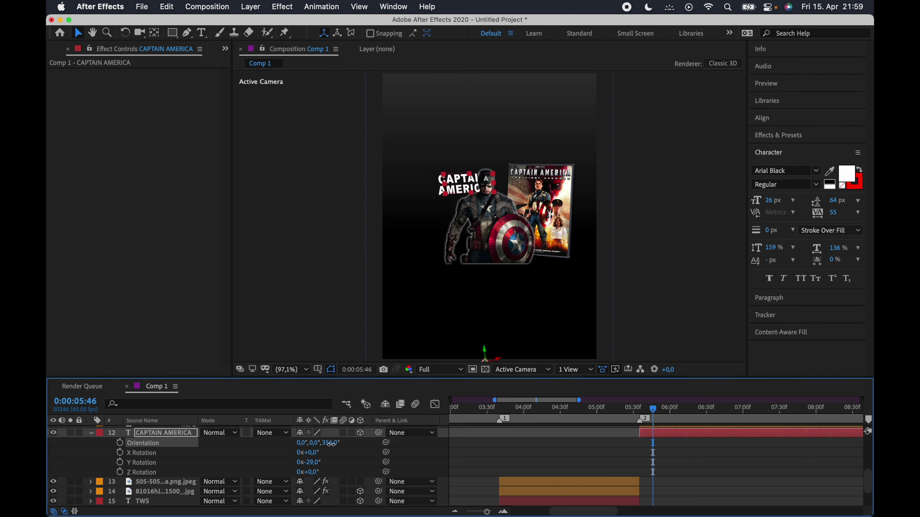
Tilt the BLACK WIDOW title around its vertical axis.
{"action": "key", "text": "k"}
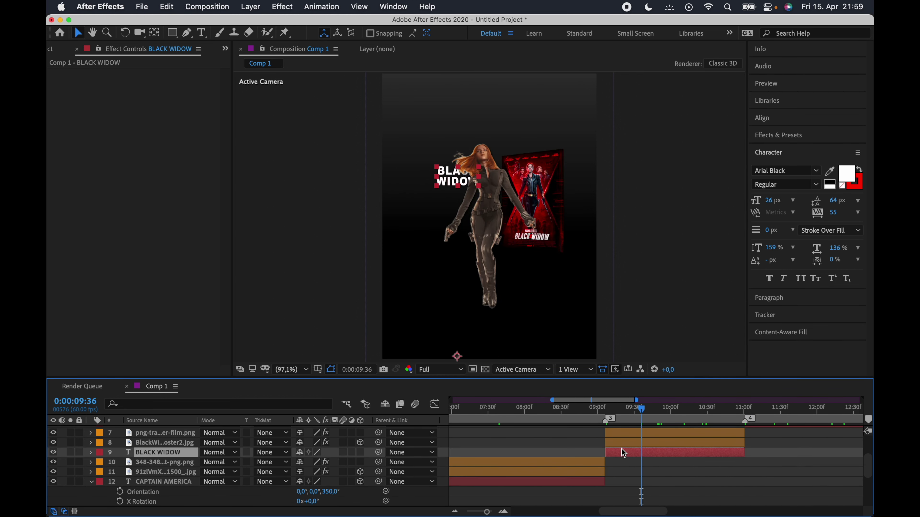
{"action": "left_click", "coordinate": [623, 433]}
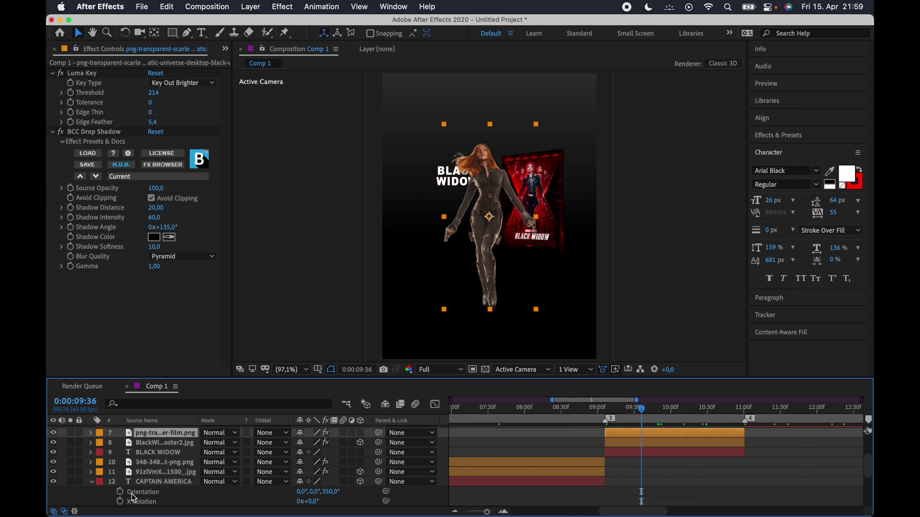
{"action": "left_click", "coordinate": [159, 452]}
{"action": "key", "text": "r"}
{"action": "left_click_drag", "start_coordinate": [318, 482], "coordinate": [391, 446]}
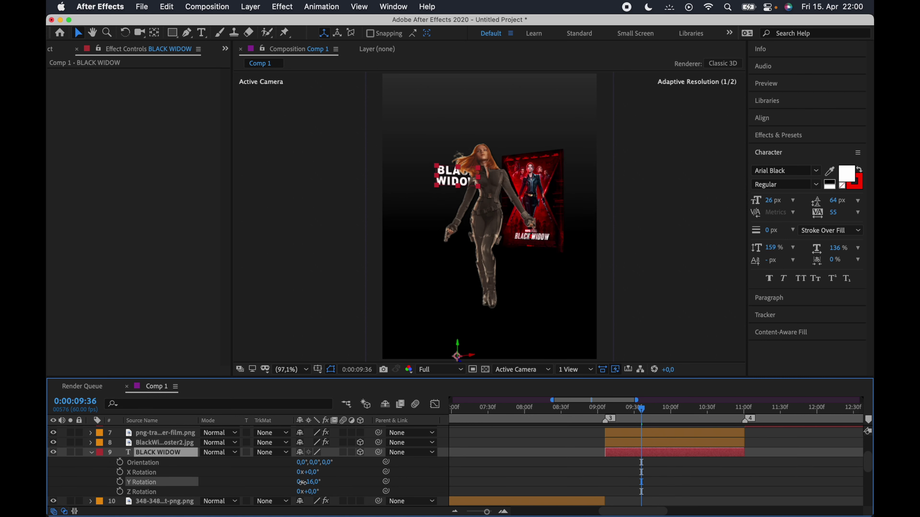
Rotate the SCARLET WITCH title to 354°.
{"action": "scroll", "coordinate": [554, 460], "scroll_direction": "up", "scroll_amount": 3}
{"action": "left_click", "coordinate": [768, 462]}
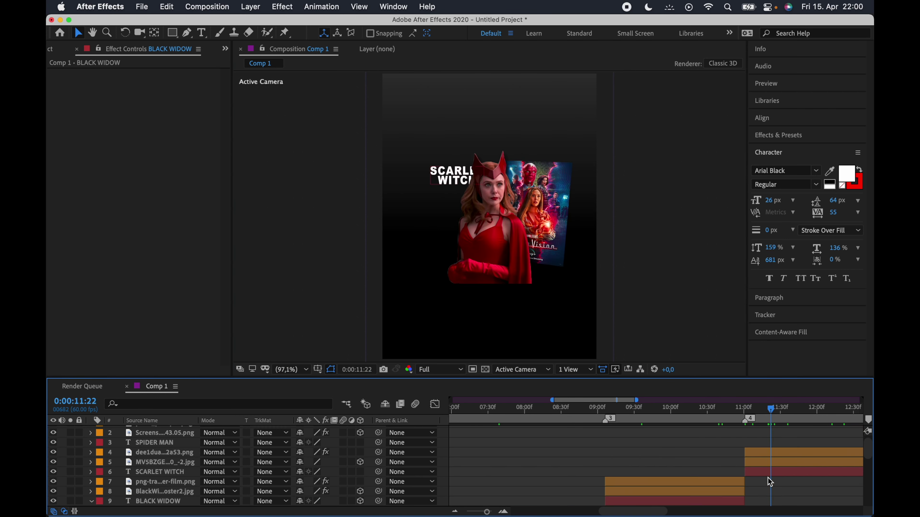
{"action": "key", "text": "r"}
{"action": "left_click_drag", "start_coordinate": [322, 477], "coordinate": [315, 476]}
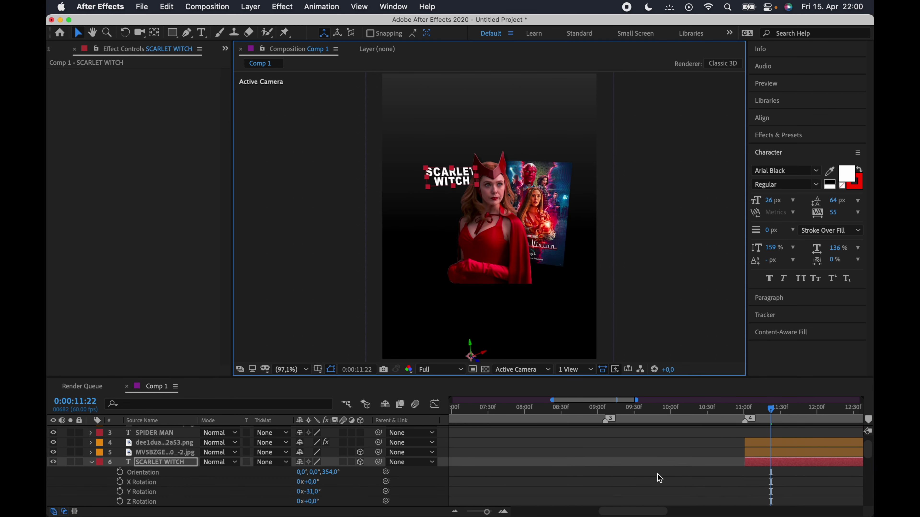
Tilt the SPIDER MAN title to -25° Y Rotation.
{"action": "scroll", "coordinate": [656, 479], "scroll_direction": "up", "scroll_amount": 3}
{"action": "left_click", "coordinate": [675, 452]}
{"action": "left_click", "coordinate": [674, 453]}
{"action": "key", "text": "r"}
{"action": "left_click_drag", "start_coordinate": [309, 480], "coordinate": [298, 480]}
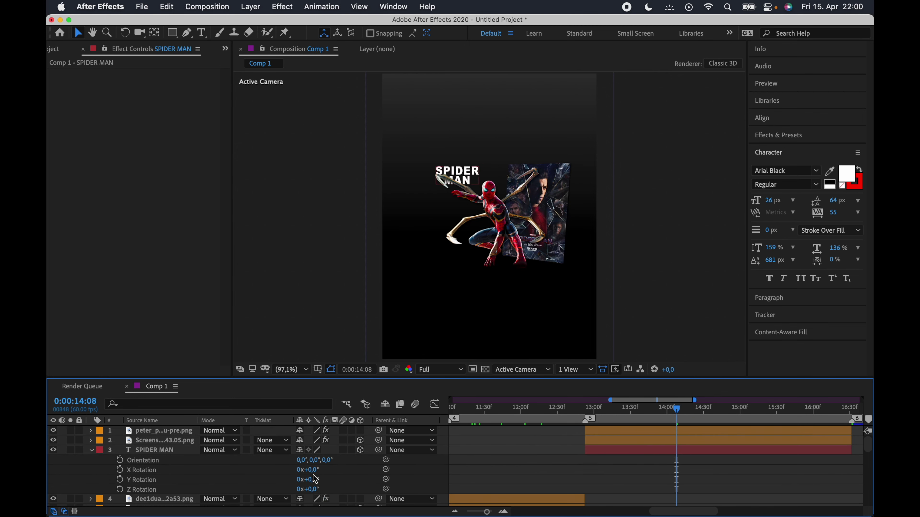
Select the IRON MAN 2 title layer and open the Effects & Presets search.
{"action": "scroll", "coordinate": [558, 435], "scroll_direction": "down", "scroll_amount": 5}
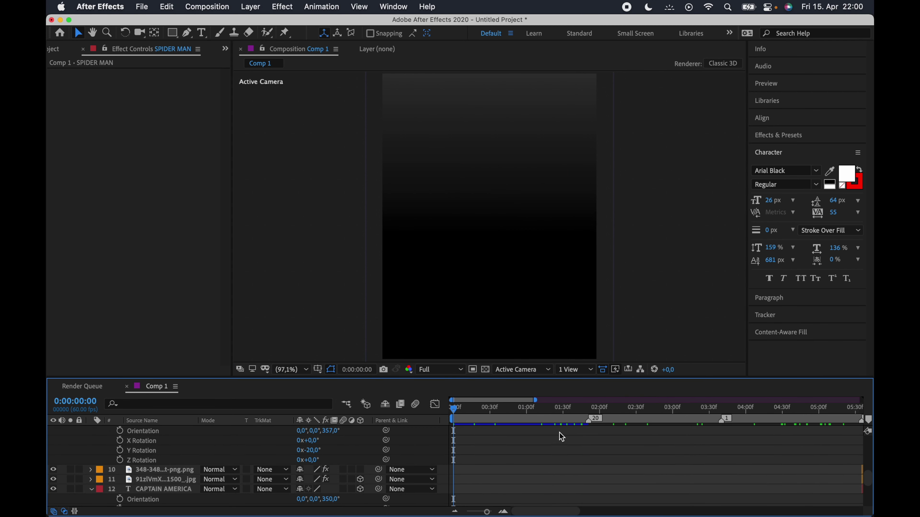
{"action": "left_click", "coordinate": [604, 417]}
{"action": "left_click", "coordinate": [612, 492]}
{"action": "left_click", "coordinate": [800, 135]}
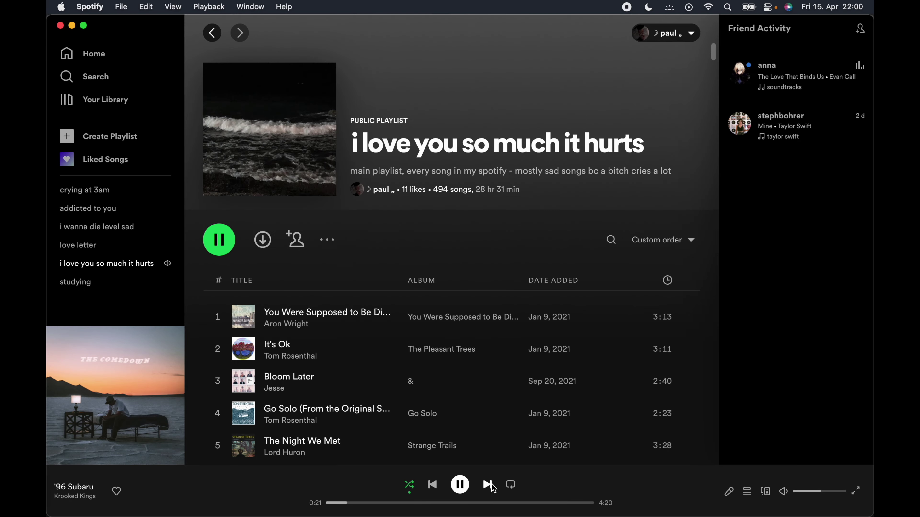
Change the music player's track, then reselect the IRON MAN 2 title for the preset search.
{"action": "left_click", "coordinate": [487, 484]}
{"action": "left_click", "coordinate": [486, 486]}
{"action": "key", "text": "super+Tab"}
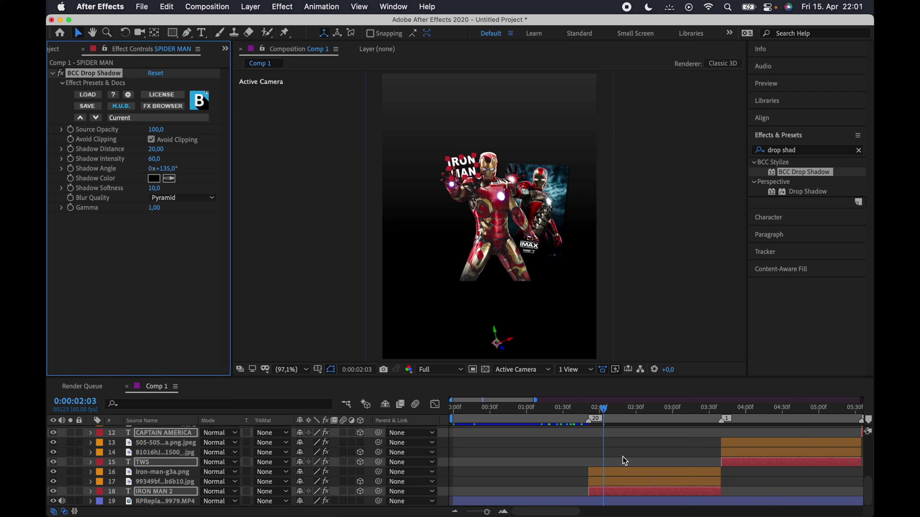
{"action": "left_click", "coordinate": [630, 492]}
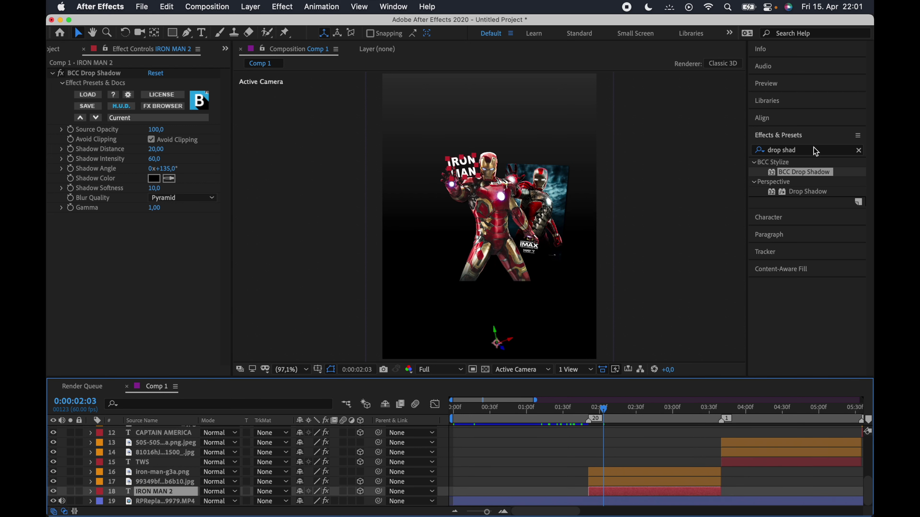
{"action": "left_click", "coordinate": [811, 150]}
Apply the floaep electric text preset to the IRON MAN 2, TWS and CAPTAIN AMERICA titles.
{"action": "type", "text": "lightn"}
{"action": "type", "text": "floae"}
{"action": "double_click", "coordinate": [826, 191]}
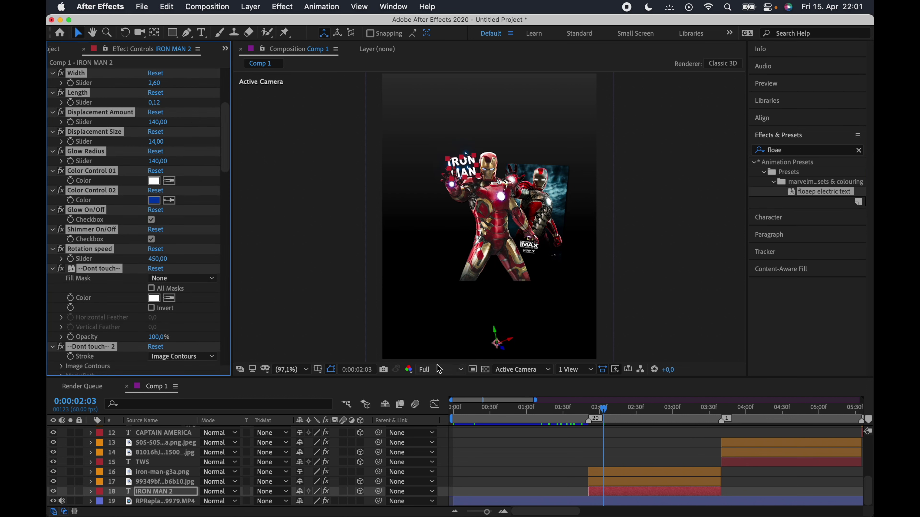
{"action": "left_click", "coordinate": [567, 413]}
{"action": "key", "text": "space"}
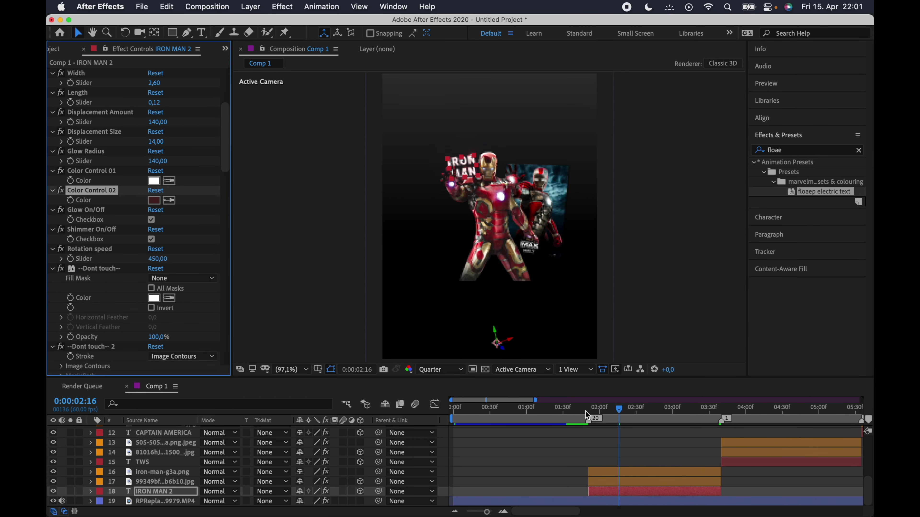
{"action": "left_click", "coordinate": [163, 462]}
{"action": "double_click", "coordinate": [826, 191]}
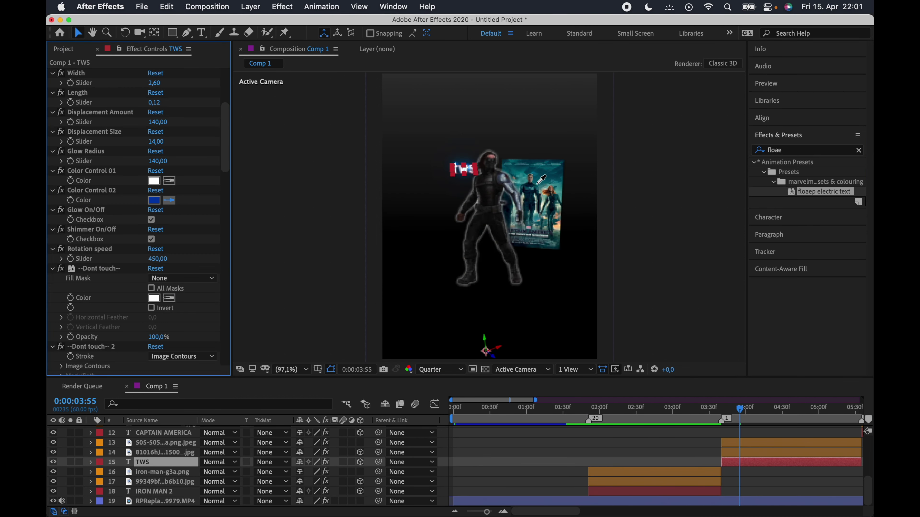
{"action": "key", "text": "space"}
{"action": "left_click", "coordinate": [669, 453]}
{"action": "double_click", "coordinate": [851, 190]}
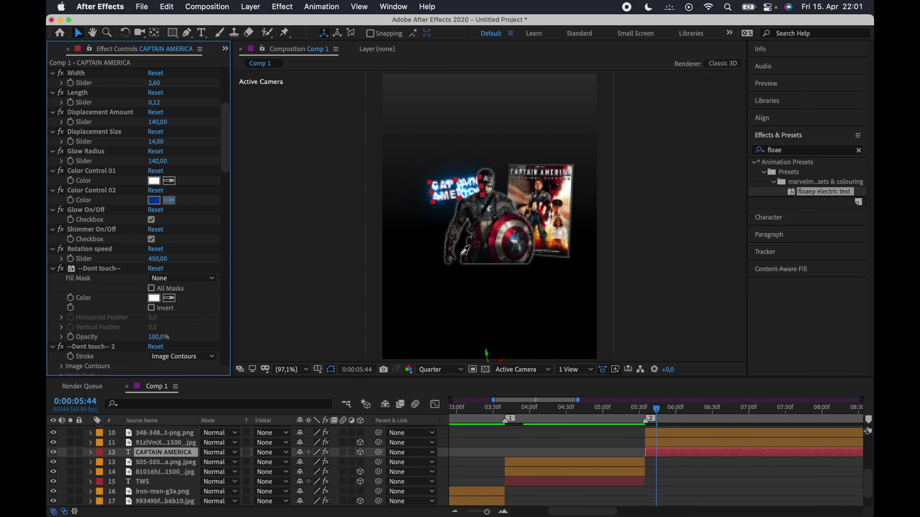
Set the SPIDER MAN title's second glow colour to bright red.
{"action": "key", "text": "ctrl+Up"}
{"action": "key", "text": "ctrl+Up"}
{"action": "key", "text": "ctrl+Up"}
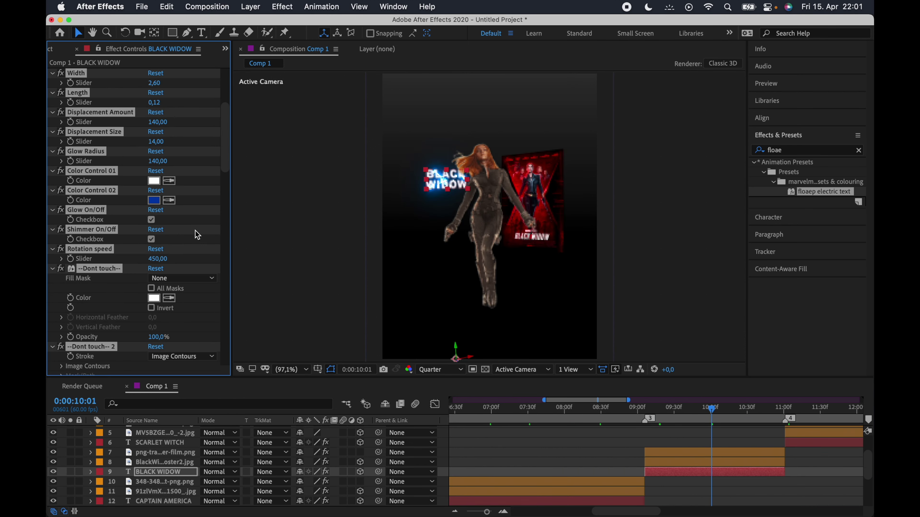
{"action": "key", "text": "ctrl+Up"}
{"action": "key", "text": "ctrl+Up"}
{"action": "key", "text": "ctrl+Up"}
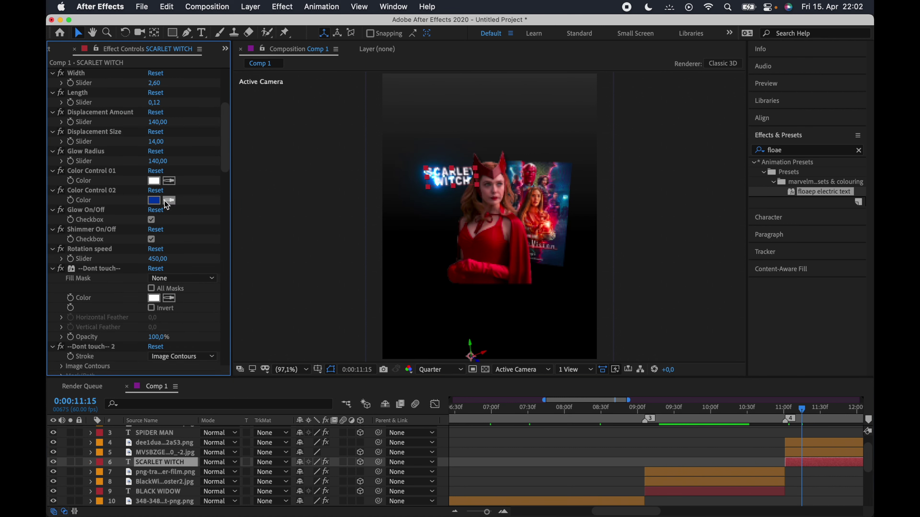
{"action": "left_click", "coordinate": [738, 432]}
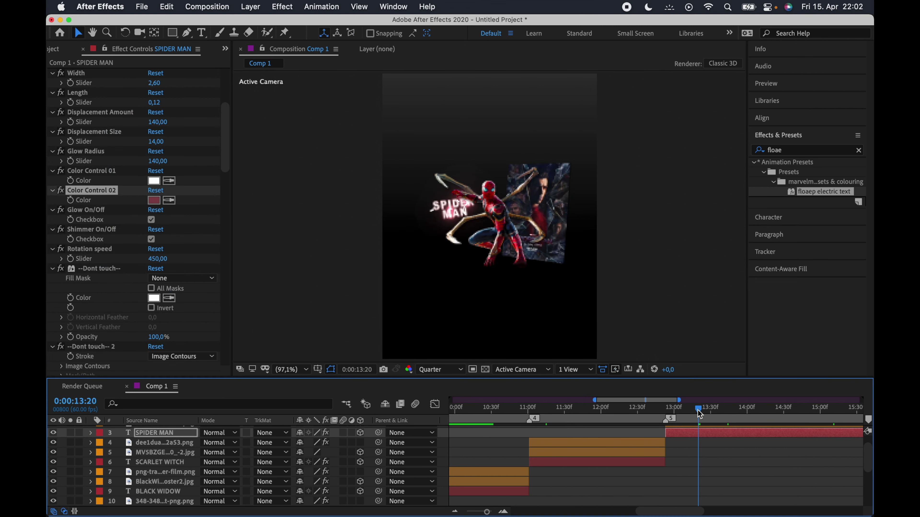
{"action": "left_click", "coordinate": [154, 200]}
{"action": "left_click", "coordinate": [227, 298]}
{"action": "left_click", "coordinate": [355, 280]}
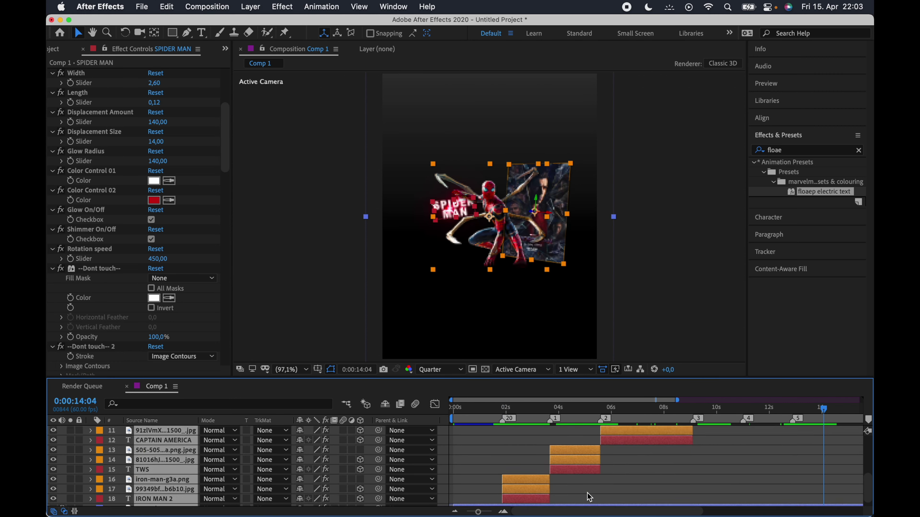
Pre-compose the Iron Man, Winter Soldier and next hero's layers into Pre-comps 1–3.
{"action": "left_click_drag", "start_coordinate": [589, 497], "coordinate": [536, 479]}
{"action": "key", "text": "super+shift+c"}
{"action": "key", "text": "Return"}
{"action": "left_click_drag", "start_coordinate": [616, 486], "coordinate": [579, 460]}
{"action": "key", "text": "super+shift+c"}
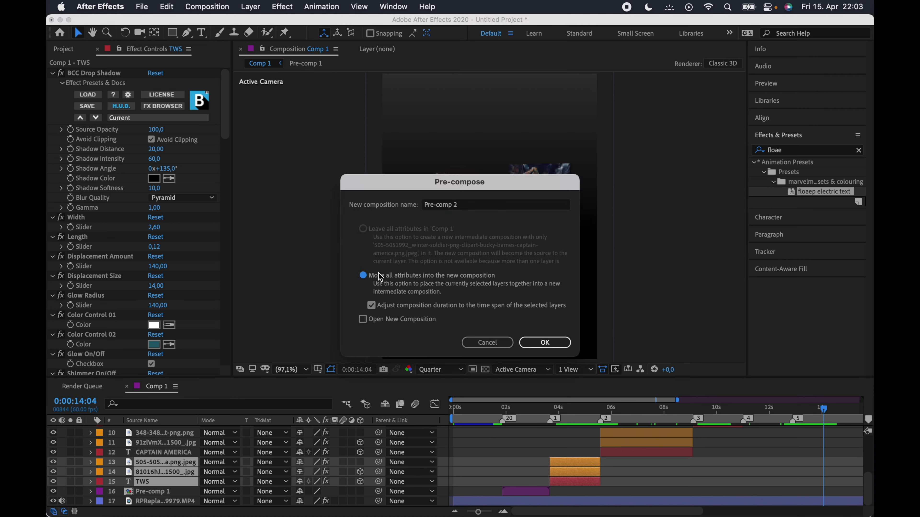
{"action": "key", "text": "Return"}
{"action": "left_click_drag", "start_coordinate": [687, 431], "coordinate": [626, 462]}
{"action": "key", "text": "super+shift+c"}
{"action": "key", "text": "Return"}
Pre-compose the Black Widow, Scarlet Witch and Spider Man groups into Pre-comps 4–6.
{"action": "left_click_drag", "start_coordinate": [708, 442], "coordinate": [735, 465]}
{"action": "key", "text": "super+shift+c"}
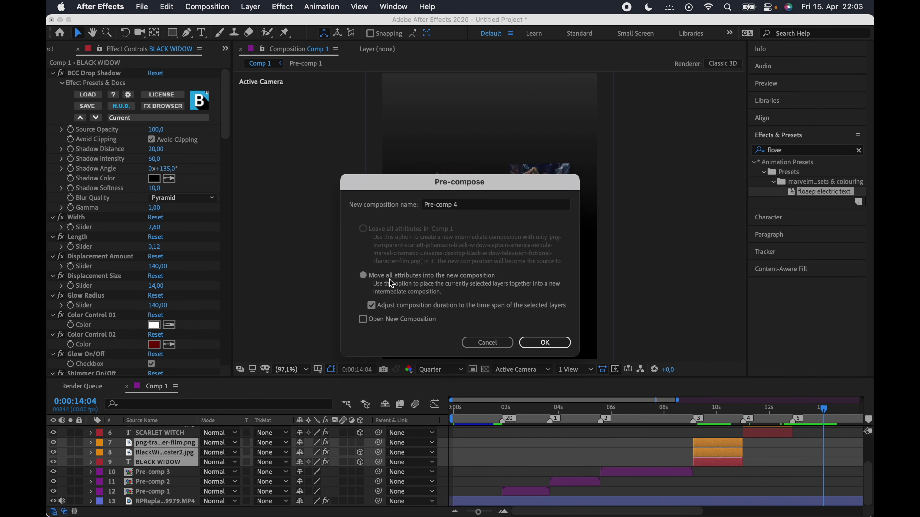
{"action": "key", "text": "Return"}
{"action": "key", "text": "super+shift+c"}
{"action": "mouse_move", "coordinate": [786, 430]}
{"action": "left_mouse_down"}
{"action": "mouse_move", "coordinate": [753, 452]}
{"action": "mouse_move", "coordinate": [831, 444]}
{"action": "left_mouse_up"}
{"action": "key", "text": "Return"}
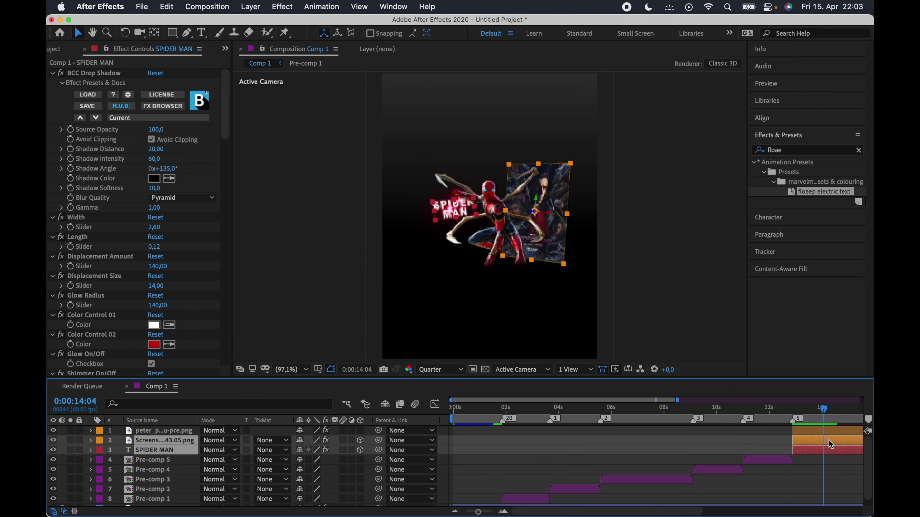
{"action": "key", "text": "super+shift+c"}
{"action": "left_click", "coordinate": [552, 346]}
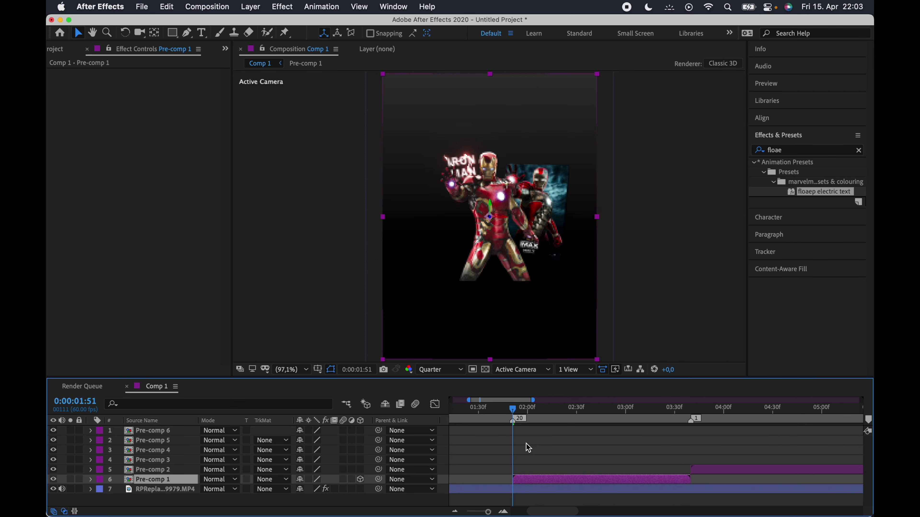
Keyframe Pre-comp 1's Y Rotation from 0° to 90° with Easy Ease.
{"action": "key", "text": "r"}
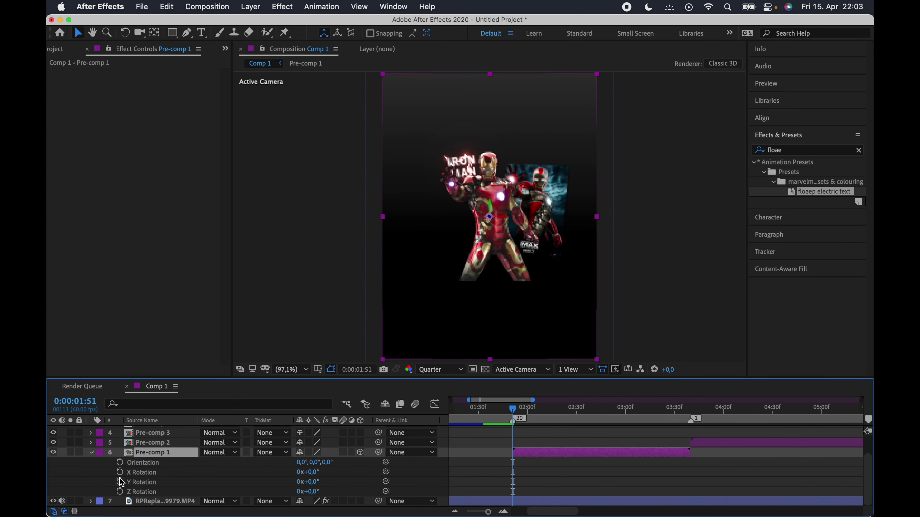
{"action": "left_click", "coordinate": [120, 482]}
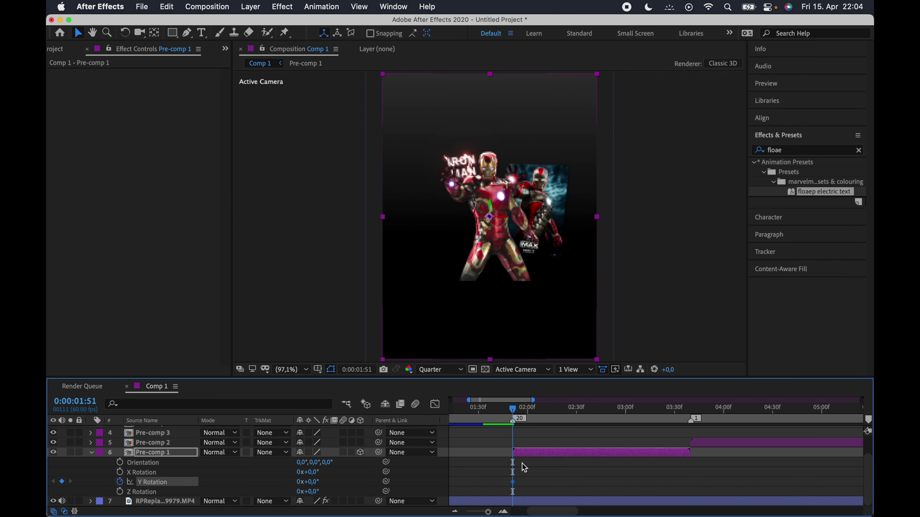
{"action": "left_click", "coordinate": [650, 408]}
{"action": "left_click_drag", "start_coordinate": [308, 482], "coordinate": [326, 482]}
{"action": "left_click_drag", "start_coordinate": [650, 482], "coordinate": [689, 482]}
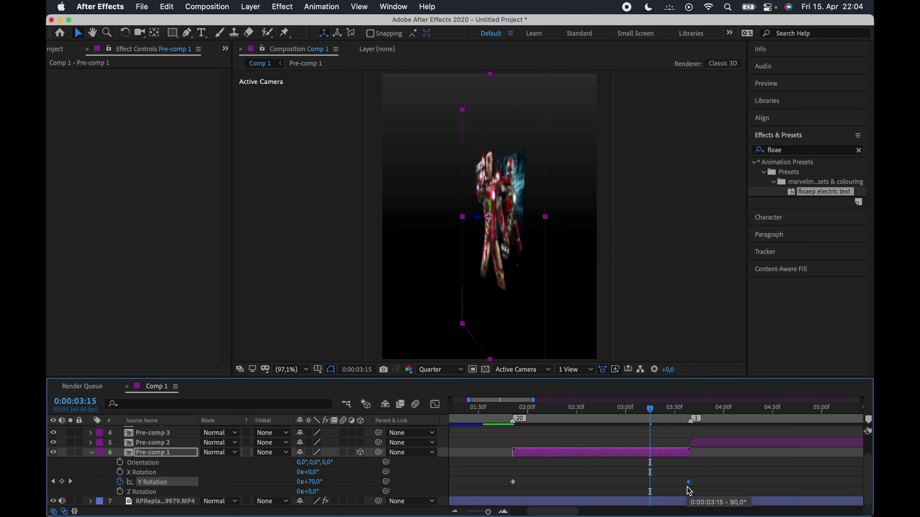
{"action": "key", "text": "shift+F3"}
{"action": "left_click", "coordinate": [756, 499]}
{"action": "left_click_drag", "start_coordinate": [650, 408], "coordinate": [691, 407]}
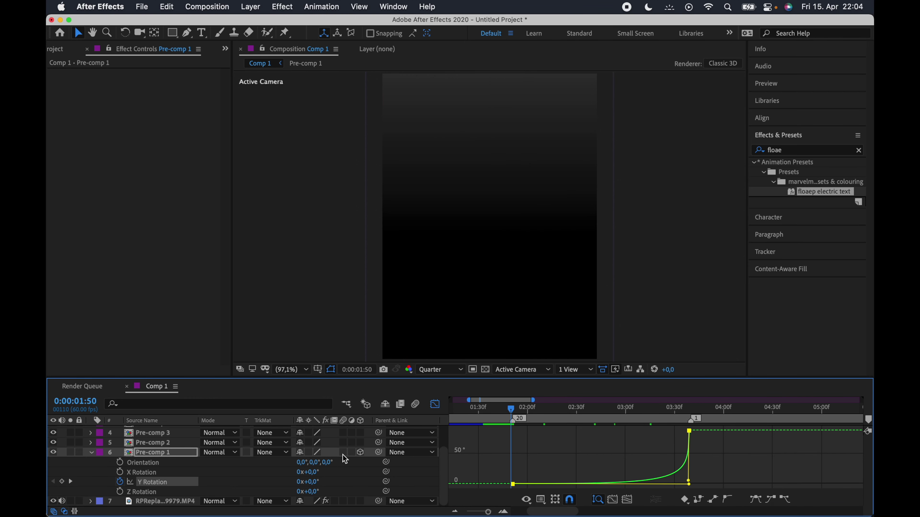
Make Pre-comp 2 a 3D layer and paste the spin keyframes onto it.
{"action": "key", "text": "shift+F3"}
{"action": "left_click", "coordinate": [697, 443]}
{"action": "key", "text": "r"}
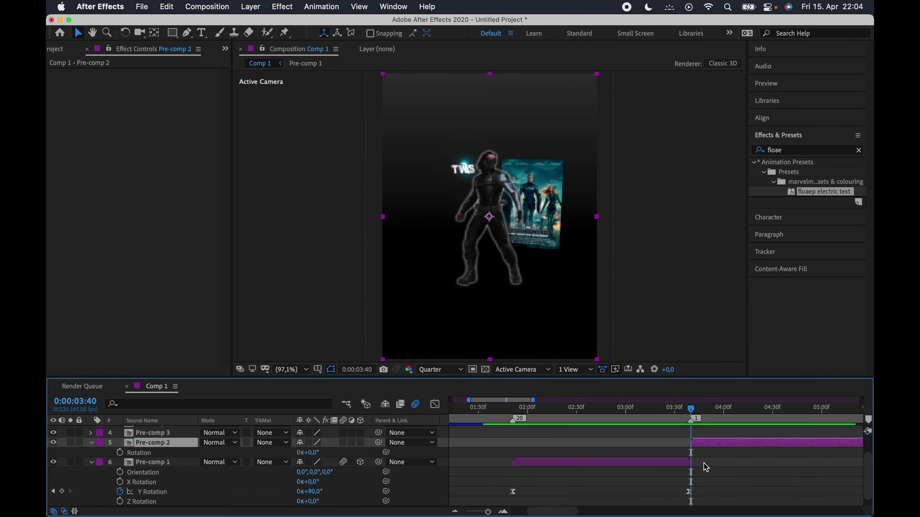
{"action": "scroll", "coordinate": [704, 466], "scroll_direction": "down", "scroll_amount": 1}
{"action": "scroll", "coordinate": [698, 439], "scroll_direction": "right", "scroll_amount": 3}
{"action": "left_click", "coordinate": [351, 433]}
{"action": "left_click", "coordinate": [360, 432]}
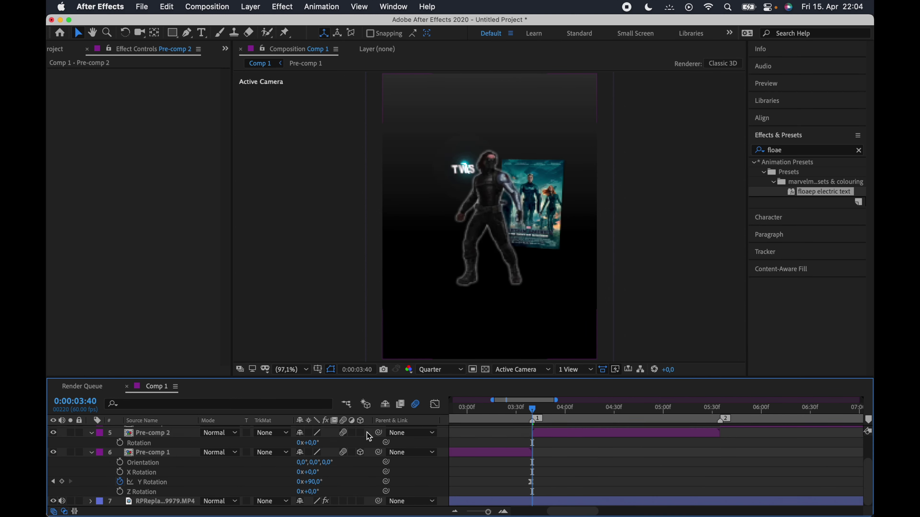
{"action": "scroll", "coordinate": [708, 471], "scroll_direction": "up", "scroll_amount": 2}
{"action": "key", "text": "ctrl+v"}
{"action": "mouse_move", "coordinate": [720, 407]}
{"action": "left_mouse_down"}
{"action": "mouse_move", "coordinate": [511, 414]}
{"action": "mouse_move", "coordinate": [720, 407]}
{"action": "left_mouse_up"}
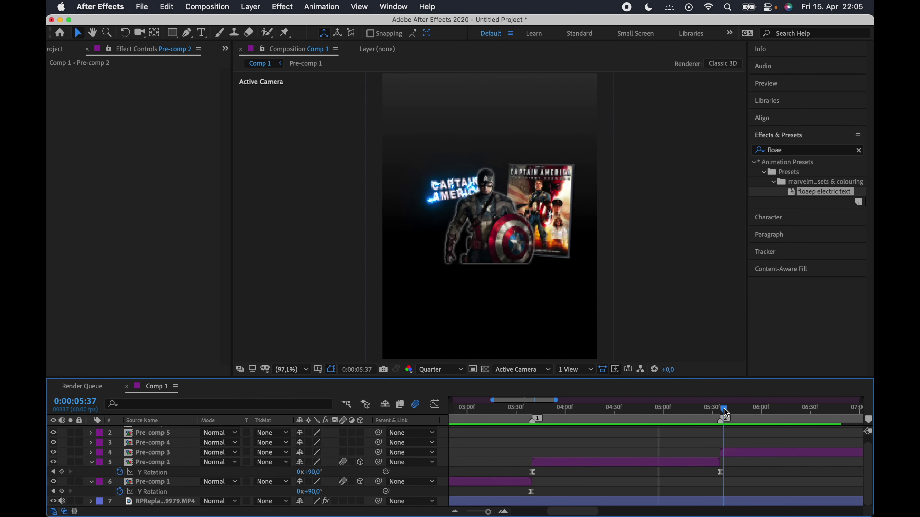
Paste the spin keyframes onto Pre-comps 3 and 4 at the 05:35 and 09:06 transitions.
{"action": "left_click", "coordinate": [724, 452]}
{"action": "left_click_drag", "start_coordinate": [564, 512], "coordinate": [567, 511]}
{"action": "key", "text": "ctrl+v"}
{"action": "scroll", "coordinate": [632, 483], "scroll_direction": "right", "scroll_amount": 3}
{"action": "scroll", "coordinate": [593, 484], "scroll_direction": "right", "scroll_amount": 3}
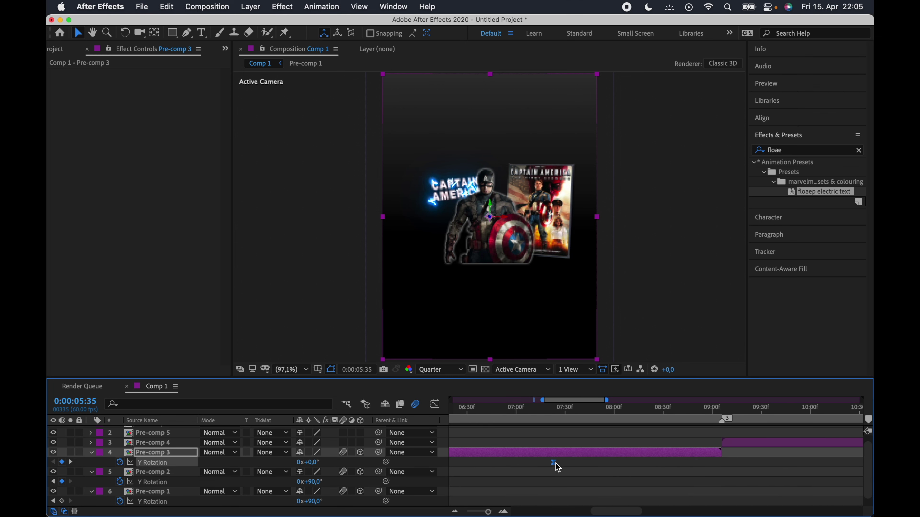
{"action": "left_click", "coordinate": [435, 404]}
{"action": "left_click", "coordinate": [434, 405]}
{"action": "key", "text": "k"}
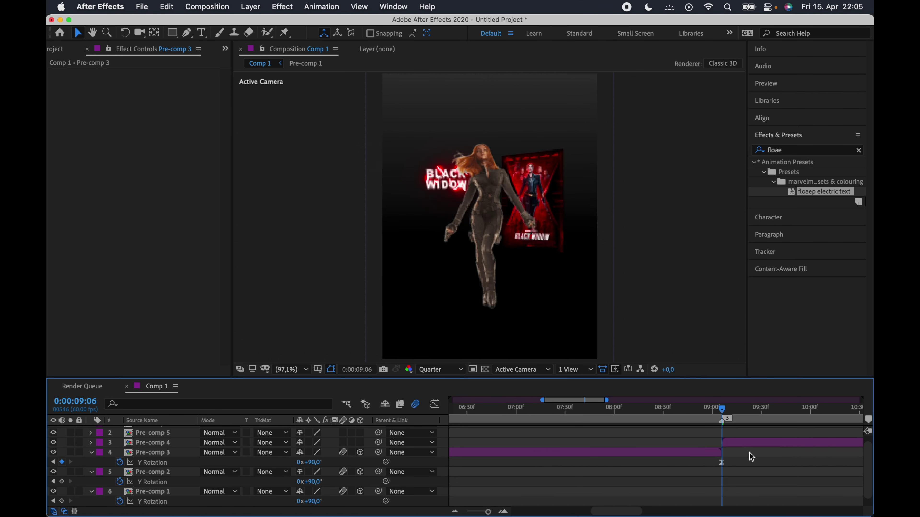
{"action": "left_click", "coordinate": [750, 443]}
{"action": "key", "text": "ctrl+v"}
Paste the spin keyframes onto Pre-comps 5 and 6 at the 11:01 and 12:53 transitions.
{"action": "key", "text": "k"}
{"action": "left_click", "coordinate": [770, 433]}
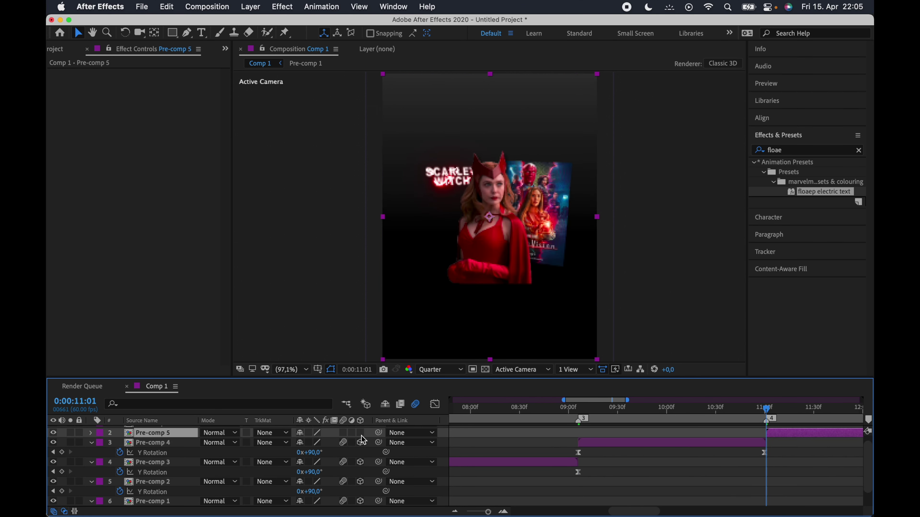
{"action": "scroll", "coordinate": [652, 470], "scroll_direction": "up", "scroll_amount": 1}
{"action": "key", "text": "ctrl+v"}
{"action": "key", "text": "k"}
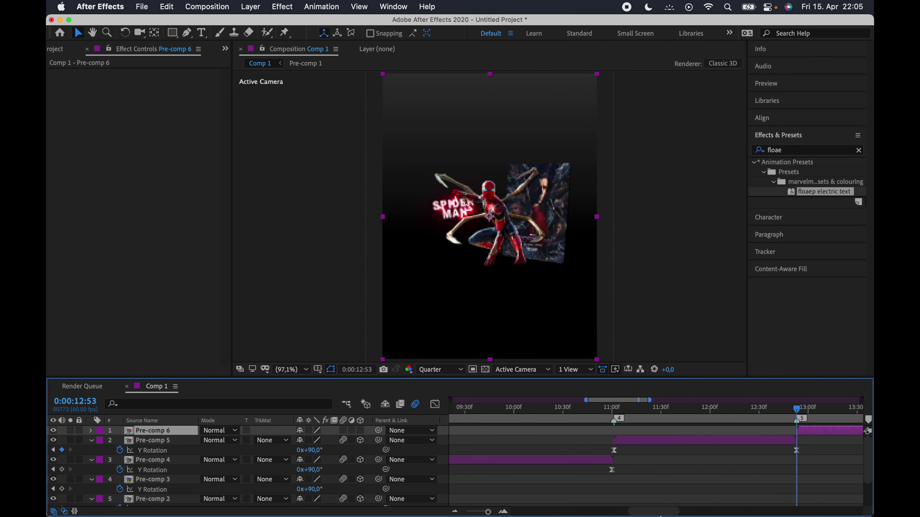
{"action": "scroll", "coordinate": [688, 471], "scroll_direction": "right", "scroll_amount": 3}
{"action": "left_click", "coordinate": [648, 431]}
{"action": "key", "text": "ctrl+v"}
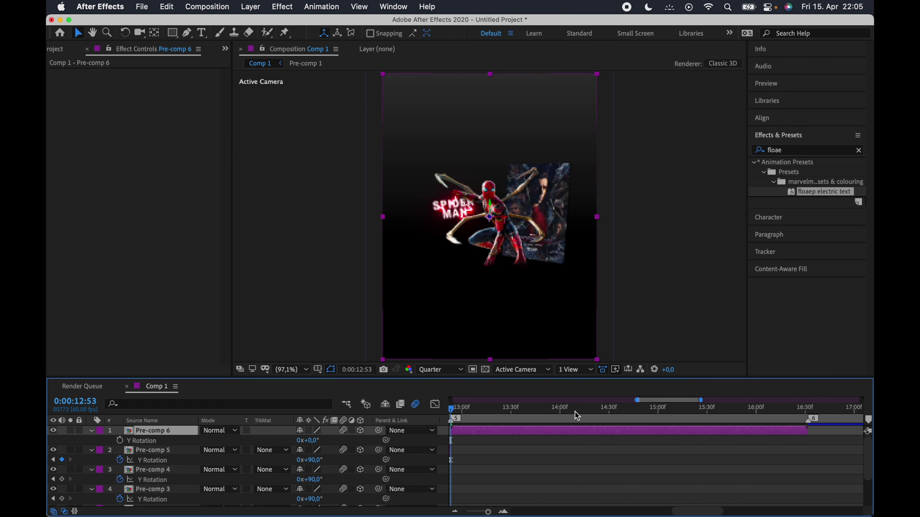
{"action": "key", "text": "Home"}
{"action": "left_click", "coordinate": [617, 409]}
Pre-compose each poster layer, Pre-comp 1 through 5, into its own new composition.
{"action": "left_click_drag", "start_coordinate": [616, 409], "coordinate": [661, 410]}
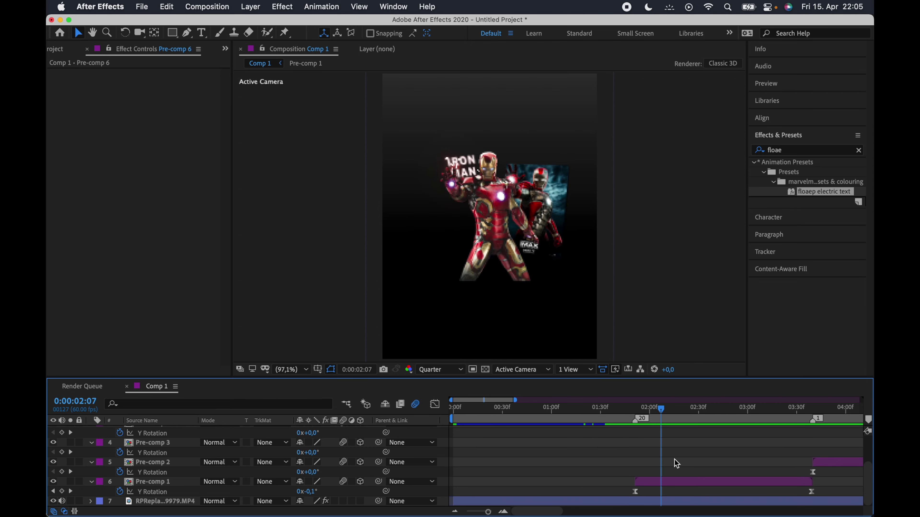
{"action": "left_click", "coordinate": [663, 483]}
{"action": "key", "text": "ctrl+shift+c"}
{"action": "key", "text": "Return"}
{"action": "left_click", "coordinate": [159, 462]}
{"action": "key", "text": "ctrl+shift+c"}
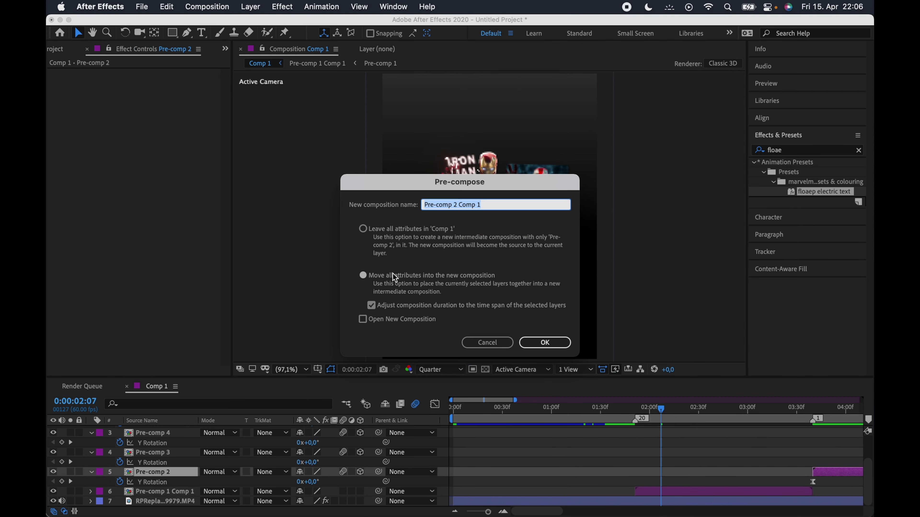
{"action": "key", "text": "Return"}
{"action": "left_click", "coordinate": [565, 483]}
{"action": "key", "text": "ctrl+shift+c"}
{"action": "key", "text": "Return"}
{"action": "left_click", "coordinate": [653, 476]}
{"action": "key", "text": "ctrl+shift+c"}
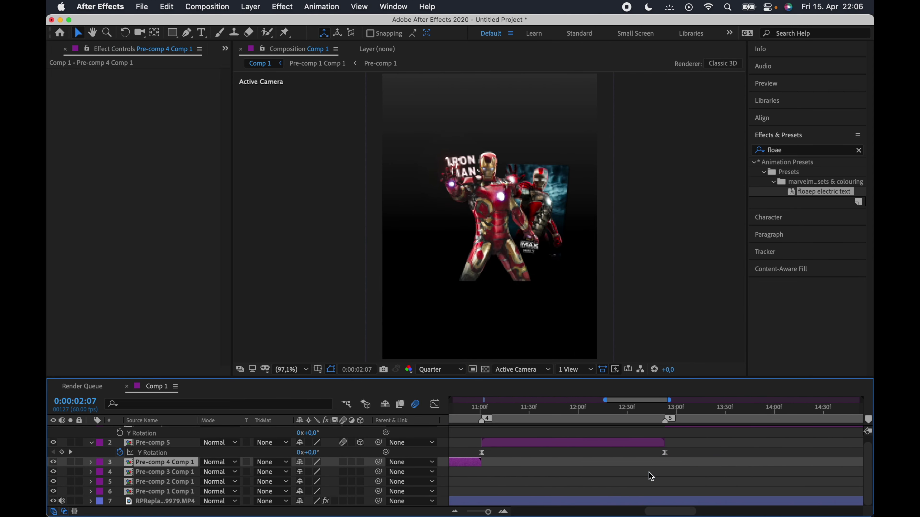
{"action": "key", "text": "Return"}
Keyframe Pre-comp 2 Comp 1's Y Rotation from -90° to 0° at 0:00:04:50, with a sharp ease-out.
{"action": "left_click", "coordinate": [708, 482]}
{"action": "key", "text": "i"}
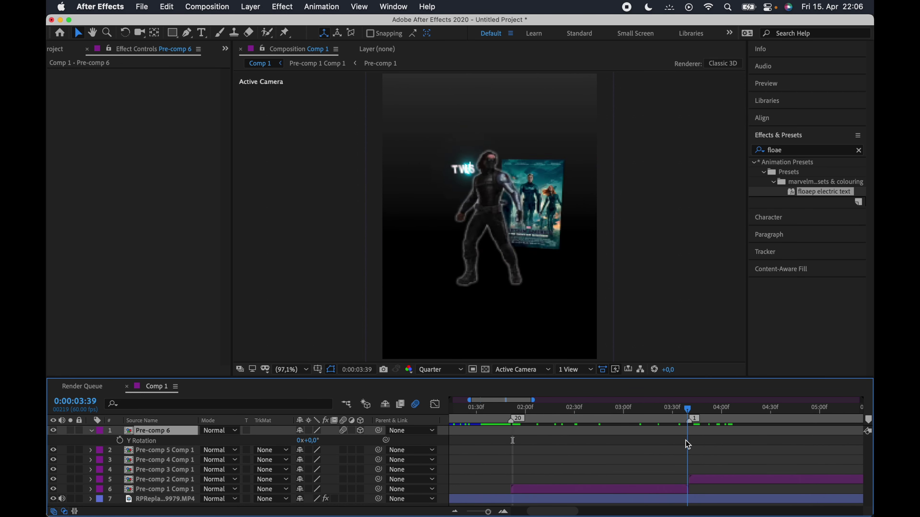
{"action": "key", "text": "r"}
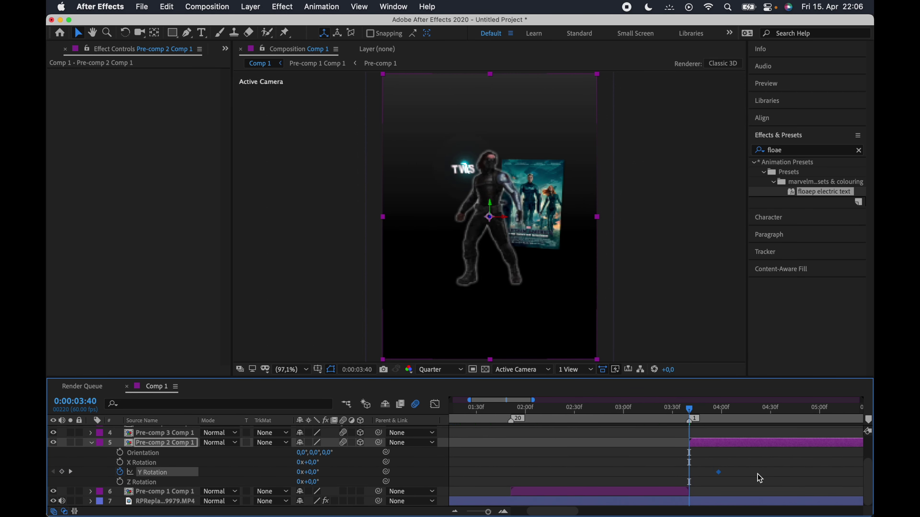
{"action": "left_click_drag", "start_coordinate": [312, 472], "coordinate": [328, 484]}
{"action": "key", "text": "Return"}
{"action": "left_click_drag", "start_coordinate": [689, 408], "coordinate": [803, 408]}
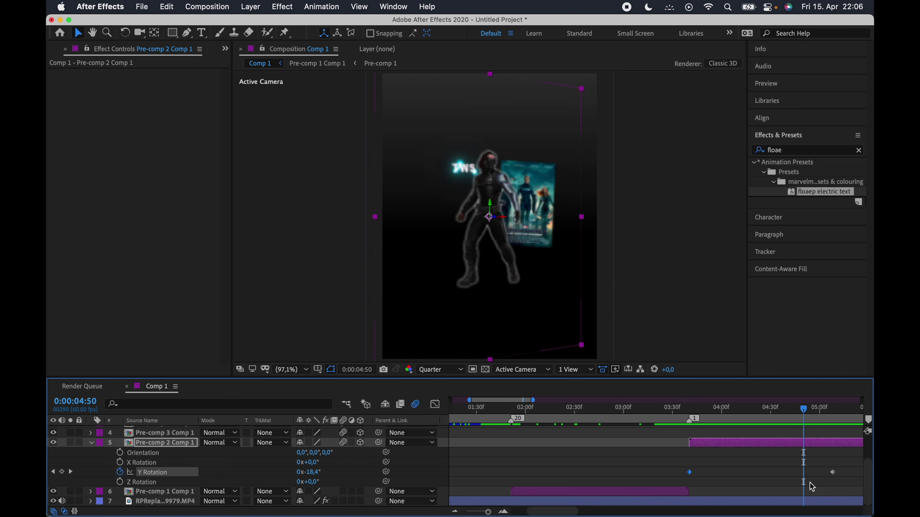
{"action": "left_click", "coordinate": [435, 404]}
{"action": "scroll", "coordinate": [529, 449], "scroll_direction": "left", "scroll_amount": 5}
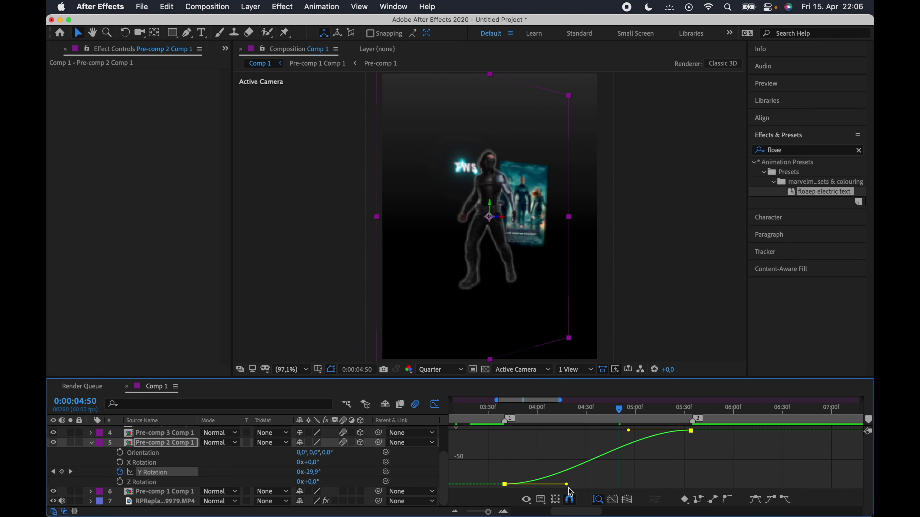
{"action": "left_click_drag", "start_coordinate": [504, 482], "coordinate": [505, 433]}
Paste the spin-in keyframes onto Pre-comp 3, 4, 5 and 6, then collapse the layer properties.
{"action": "left_click", "coordinate": [435, 404]}
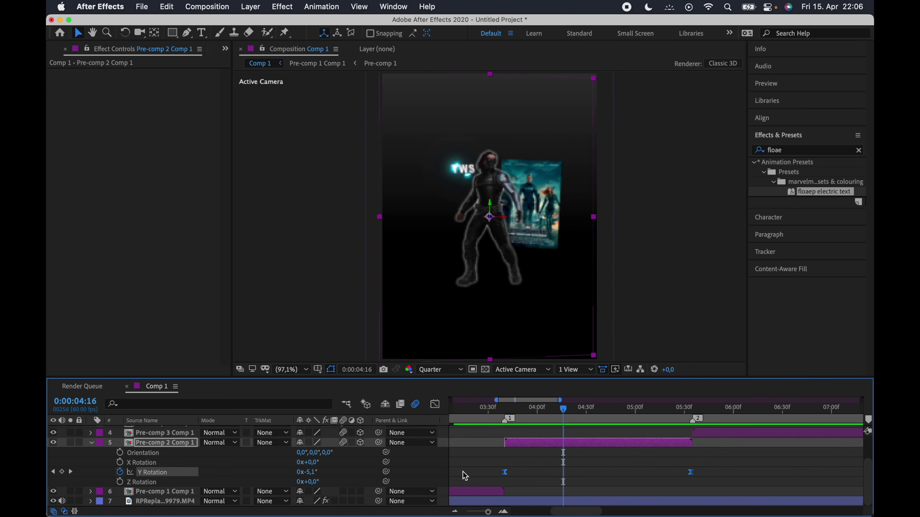
{"action": "key", "text": "k"}
{"action": "scroll", "coordinate": [622, 488], "scroll_direction": "right", "scroll_amount": 3}
{"action": "key", "text": "k"}
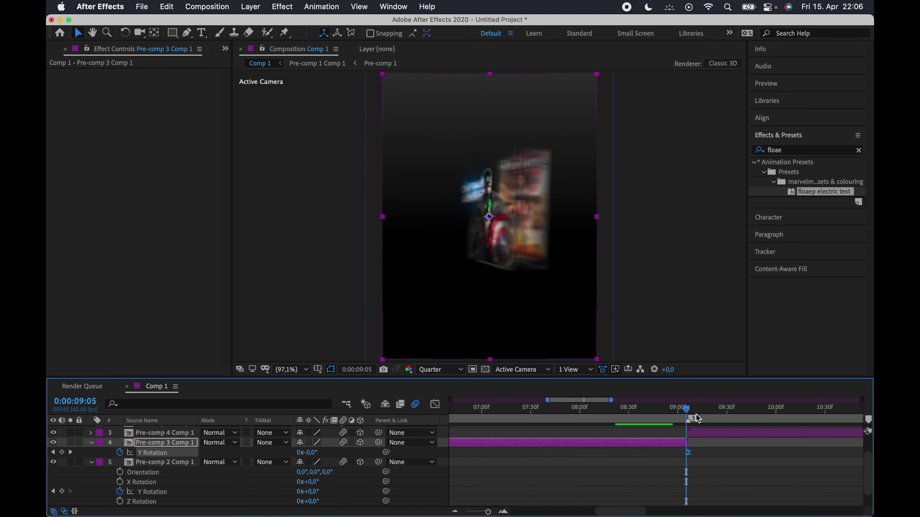
{"action": "scroll", "coordinate": [678, 460], "scroll_direction": "up", "scroll_amount": 1}
{"action": "key", "text": "k"}
{"action": "scroll", "coordinate": [673, 487], "scroll_direction": "right", "scroll_amount": 3}
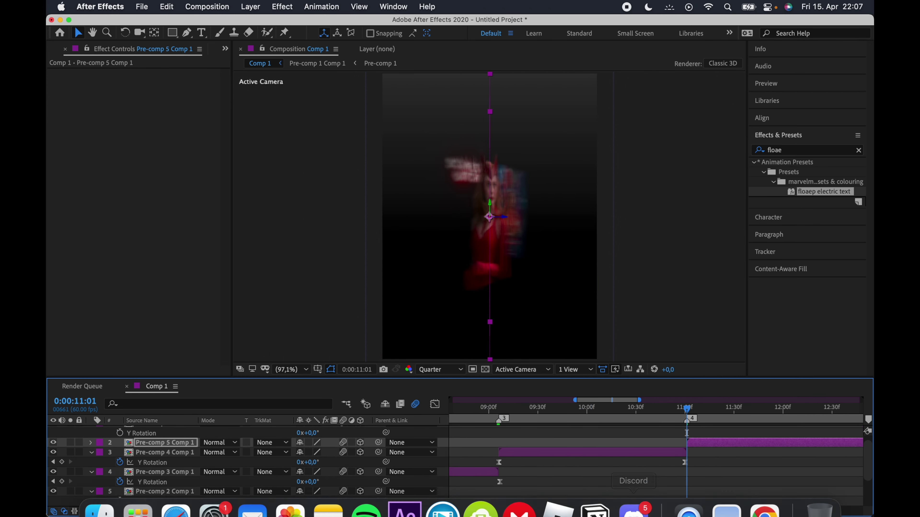
{"action": "scroll", "coordinate": [674, 487], "scroll_direction": "up", "scroll_amount": 1}
{"action": "left_click", "coordinate": [733, 409]}
{"action": "key", "text": "super+a"}
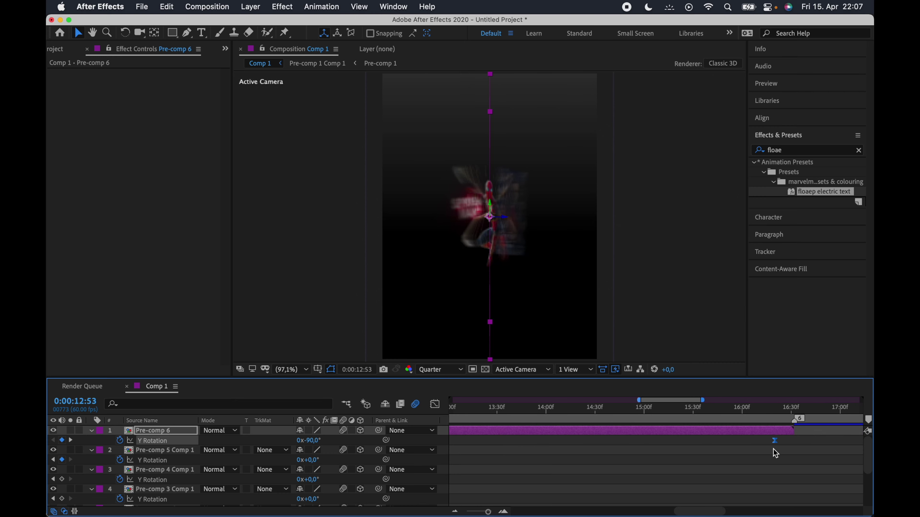
{"action": "key", "text": "u"}
{"action": "key", "text": "Home"}
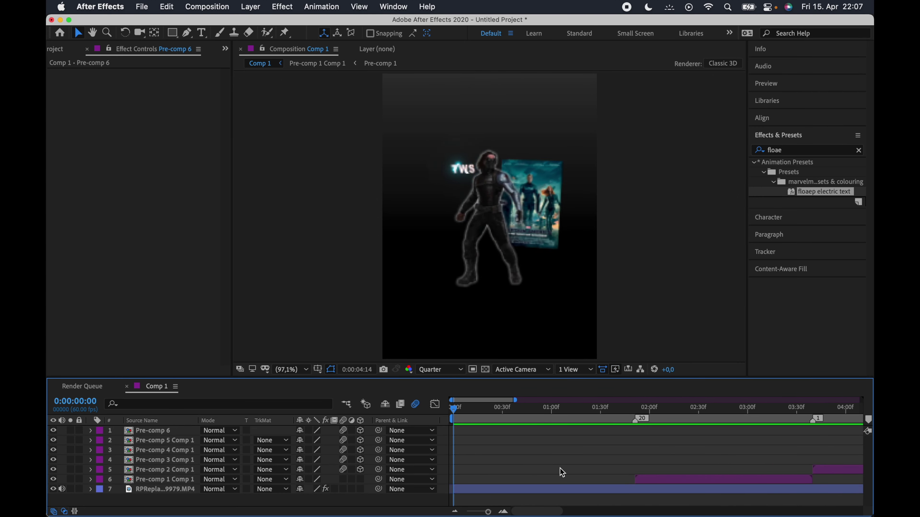
Inspect Pre-comp 1 Comp 1's Y Rotation speed curve, then return to the main Comp 1.
{"action": "double_click", "coordinate": [658, 479]}
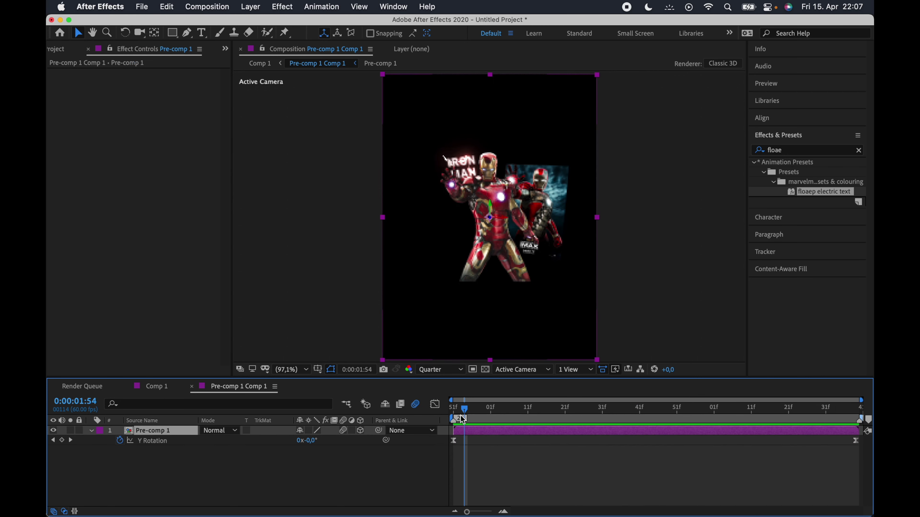
{"action": "key", "text": "shift+F3"}
{"action": "key", "text": "j"}
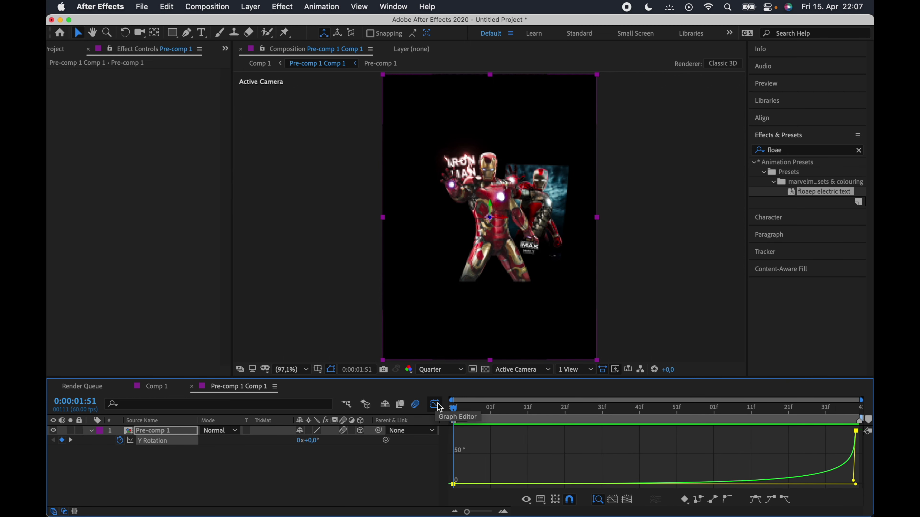
{"action": "left_click", "coordinate": [434, 404]}
{"action": "left_click", "coordinate": [260, 63]}
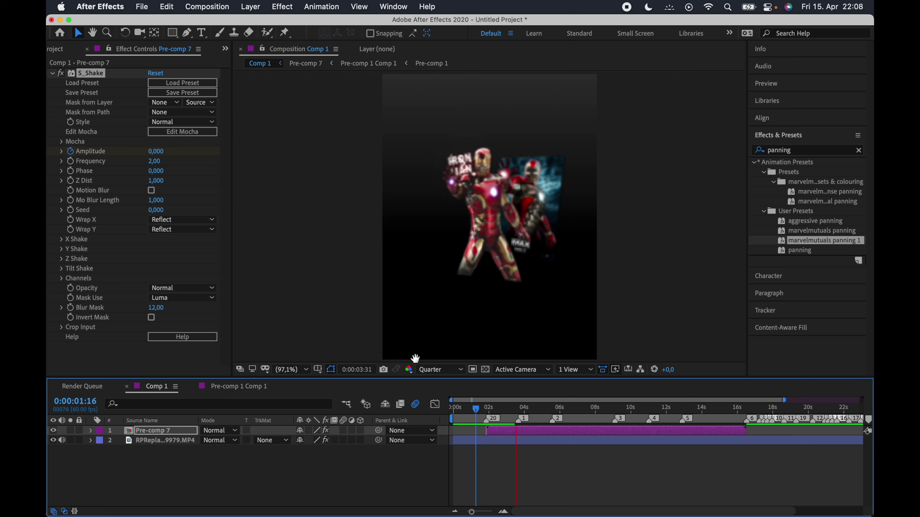
Scrub to the Iron Man poster, jump to its in-point and reveal its Scale property.
{"action": "left_click", "coordinate": [485, 411]}
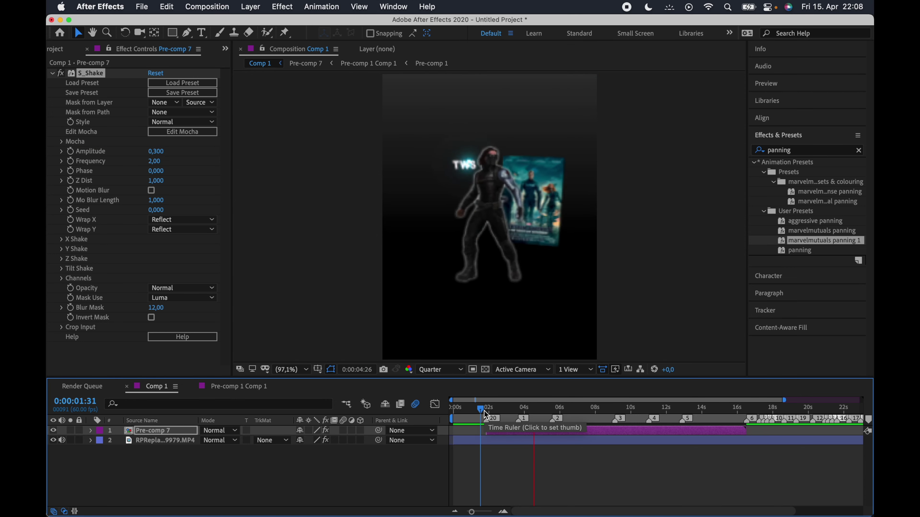
{"action": "left_click", "coordinate": [484, 411]}
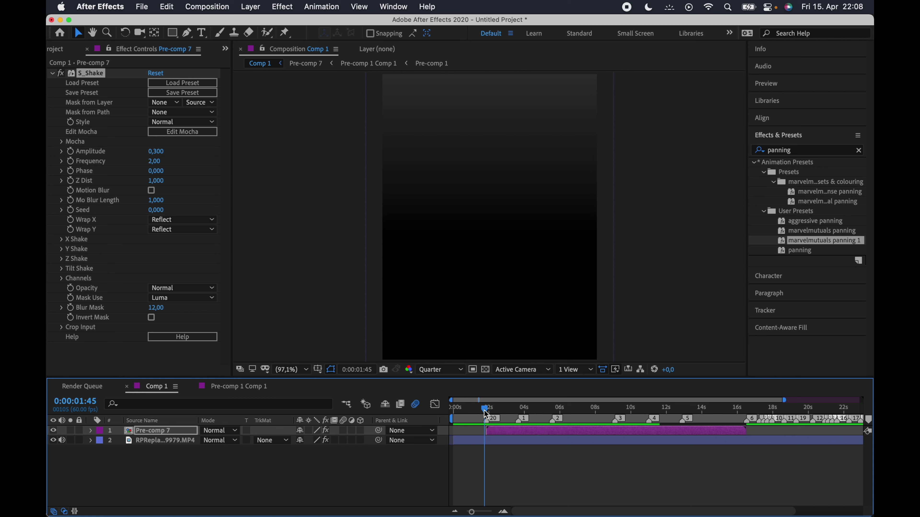
{"action": "left_click_drag", "start_coordinate": [485, 413], "coordinate": [489, 413]}
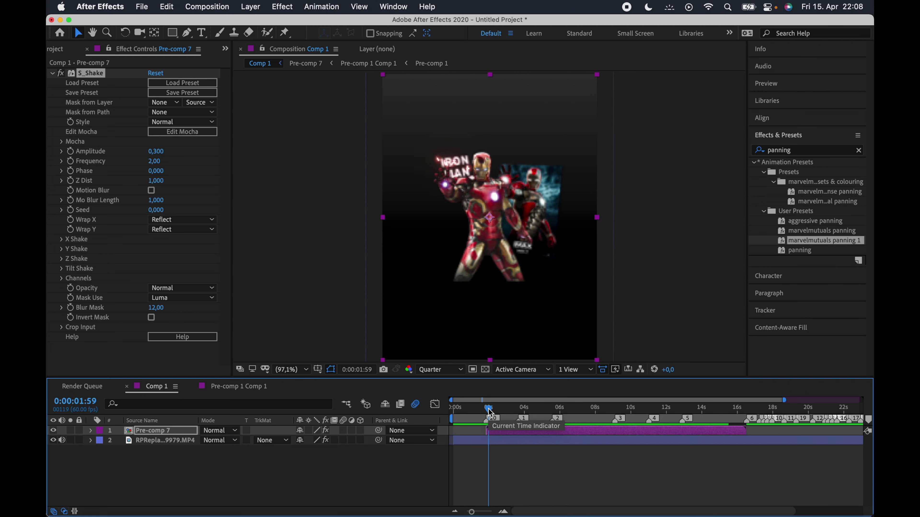
{"action": "key", "text": "="}
{"action": "key", "text": "i"}
{"action": "key", "text": "="}
{"action": "key", "text": "alt+shift+s"}
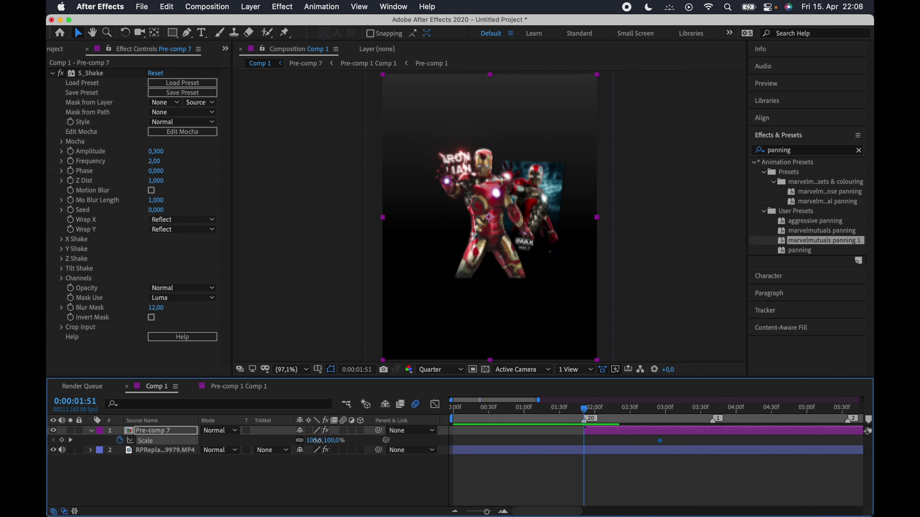
Scale the poster to 20% at its first frame and ease into the final Scale keyframe.
{"action": "left_click_drag", "start_coordinate": [316, 440], "coordinate": [290, 441]}
{"action": "left_click", "coordinate": [435, 404]}
{"action": "left_click", "coordinate": [756, 500]}
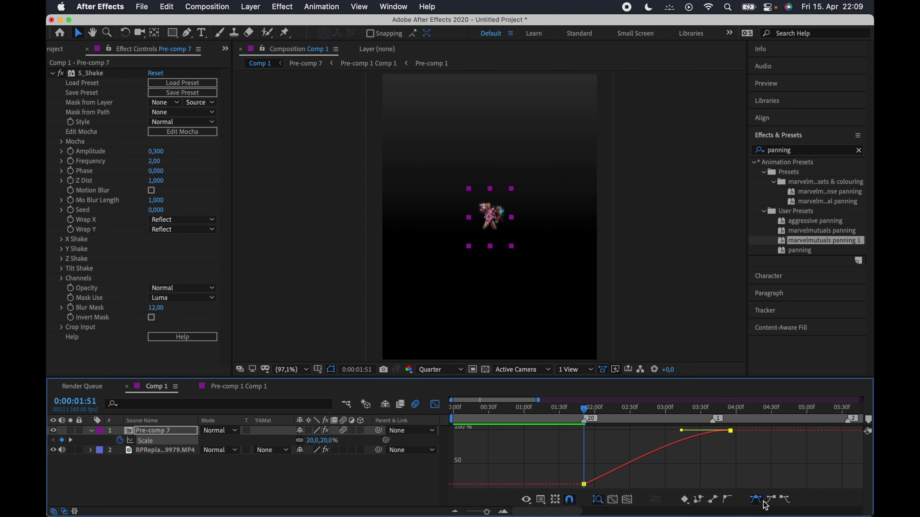
{"action": "key", "text": "shift+F3"}
Nest the animated poster into a pre-comp, then nest that pre-comp a second time.
{"action": "left_click", "coordinate": [542, 409]}
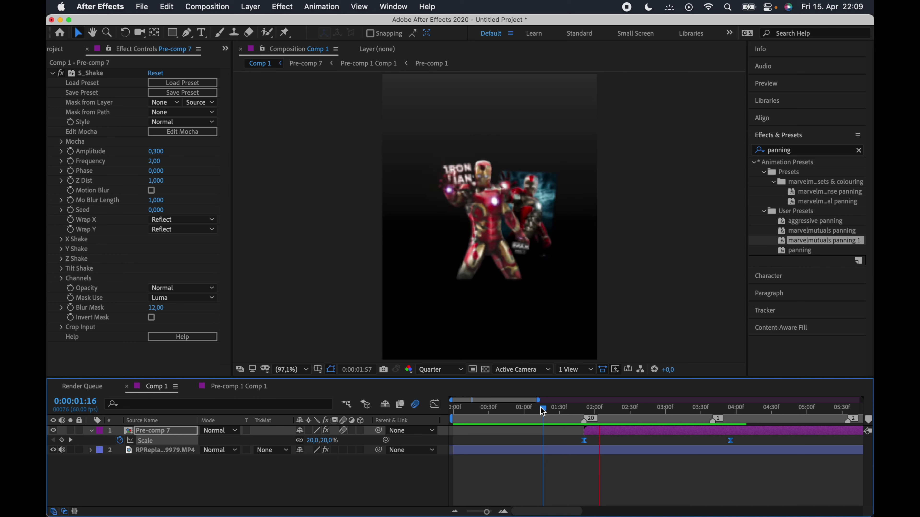
{"action": "key", "text": "ctrl+shift+c"}
{"action": "key", "text": "Return"}
{"action": "left_click", "coordinate": [491, 411]}
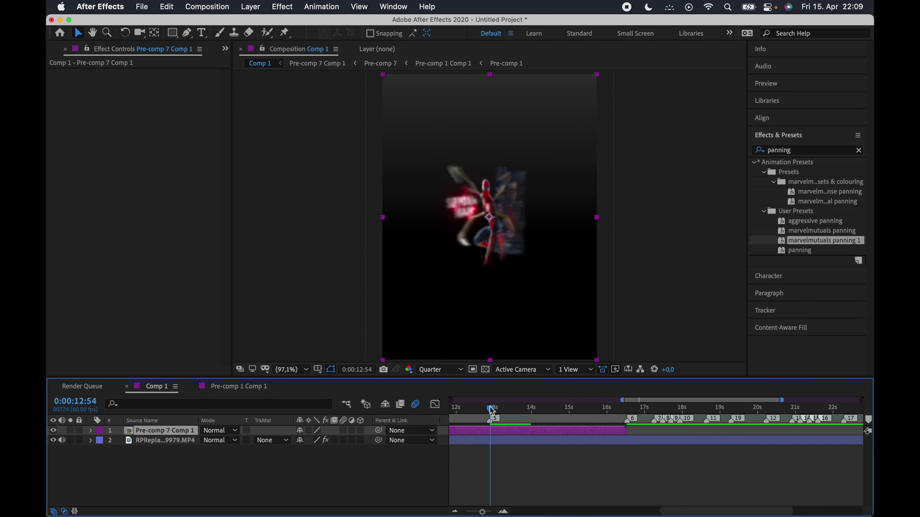
{"action": "key", "text": "ctrl+shift+c"}
{"action": "key", "text": "Return"}
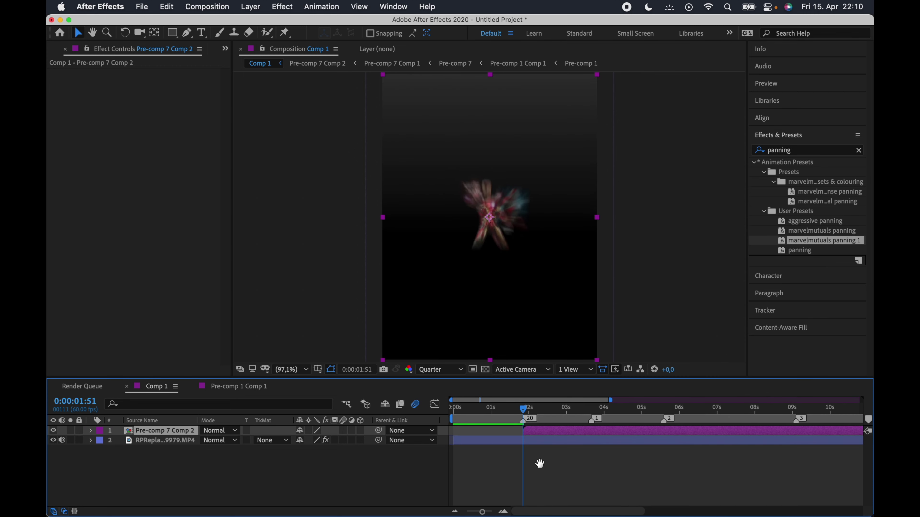
Scrub through the poster's scale-in animation and select the Pre-comp 7 Comp 2 layer.
{"action": "left_click", "coordinate": [558, 417]}
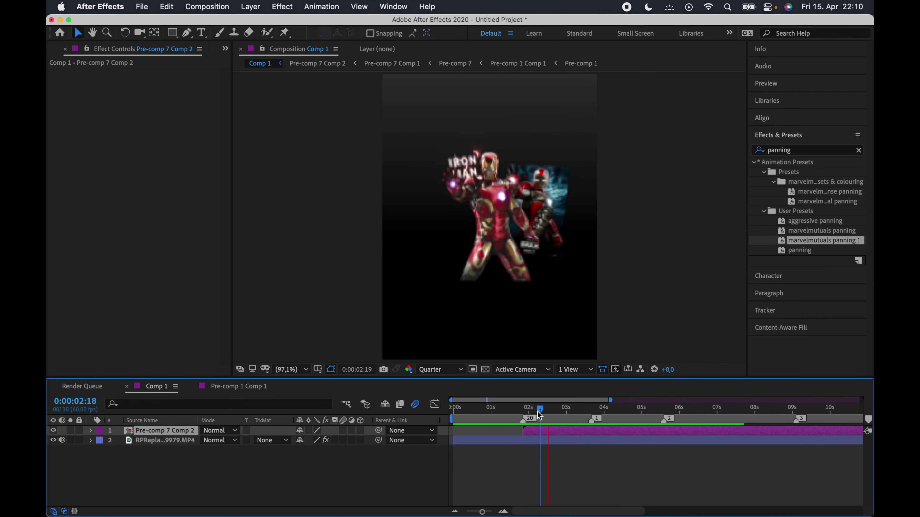
{"action": "left_click_drag", "start_coordinate": [558, 416], "coordinate": [571, 416]}
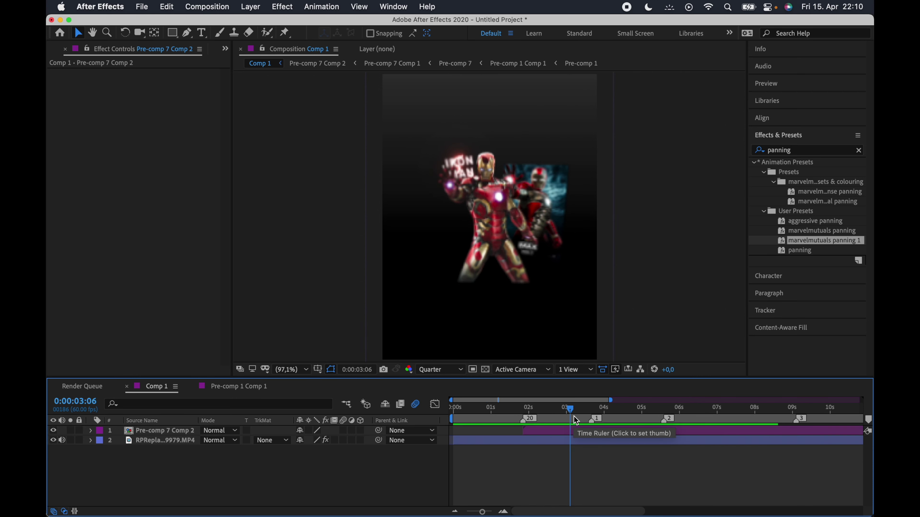
{"action": "left_click", "coordinate": [576, 431]}
{"action": "left_click", "coordinate": [204, 42]}
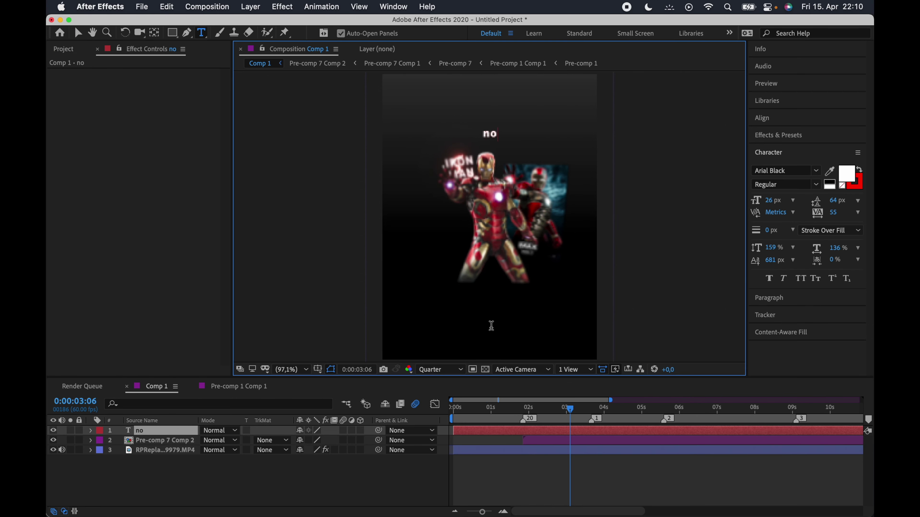
Add the 'no' text layer over the poster and check the font family options.
{"action": "left_click", "coordinate": [784, 171]}
{"action": "left_click", "coordinate": [797, 174]}
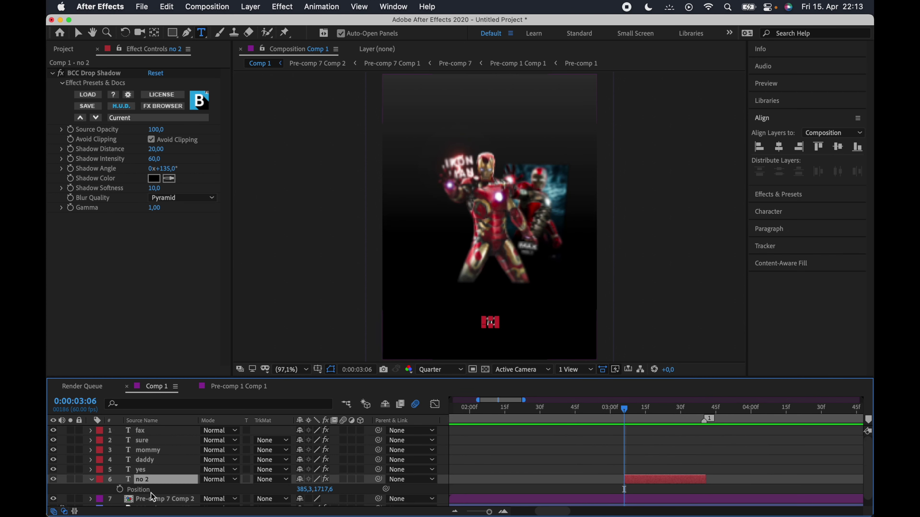
Retime the no 2 text's X Position keyframes later and preview the slide.
{"action": "scroll", "coordinate": [311, 487], "scroll_direction": "down", "scroll_amount": 2}
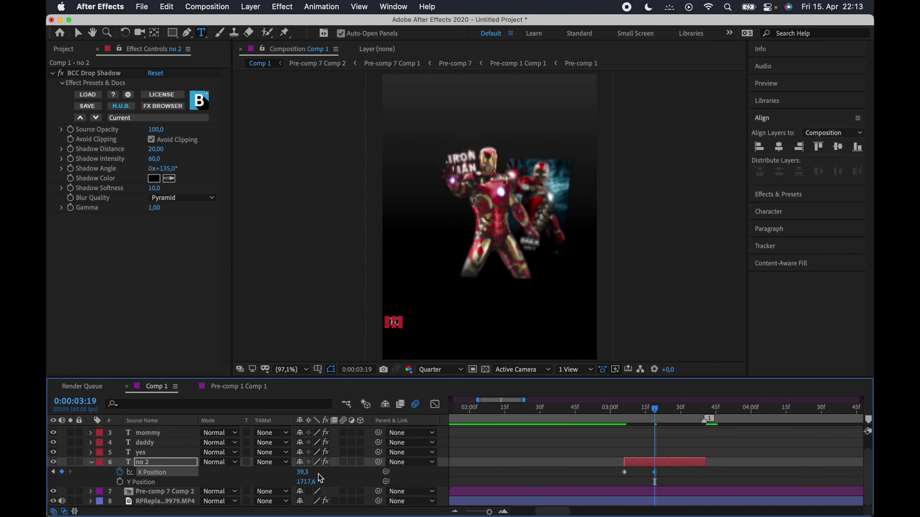
{"action": "left_click_drag", "start_coordinate": [653, 475], "coordinate": [703, 484]}
{"action": "left_click", "coordinate": [623, 413]}
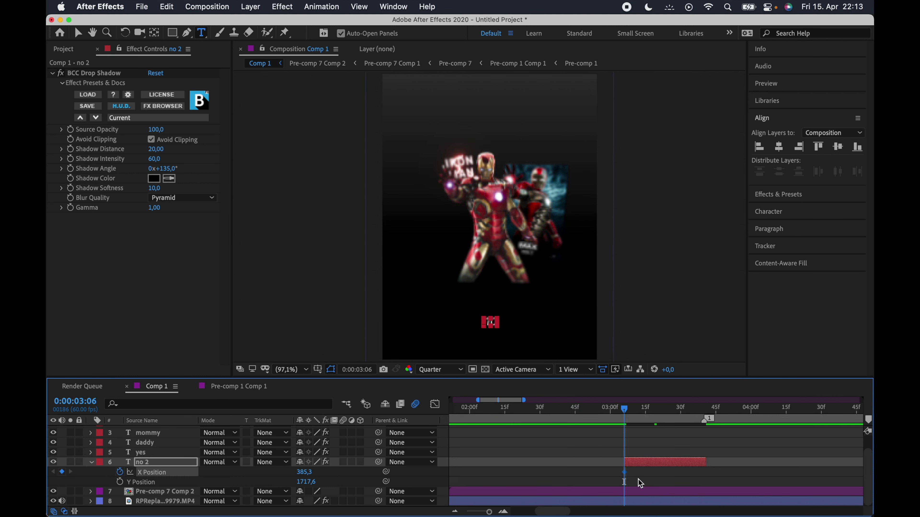
{"action": "left_click_drag", "start_coordinate": [624, 472], "coordinate": [707, 472]}
{"action": "key", "text": "space"}
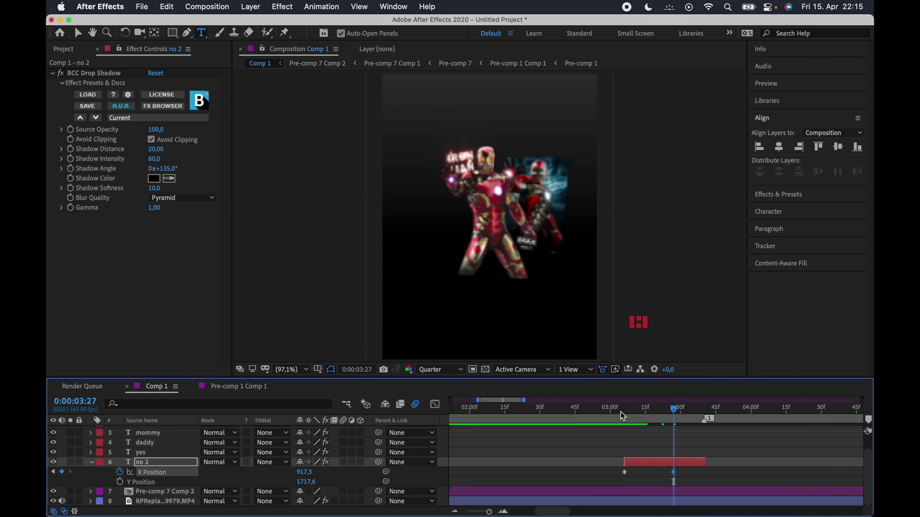
Add another X Position keyframe and slide the no 2 text further right.
{"action": "key", "text": "super+c"}
{"action": "key", "text": "super+v"}
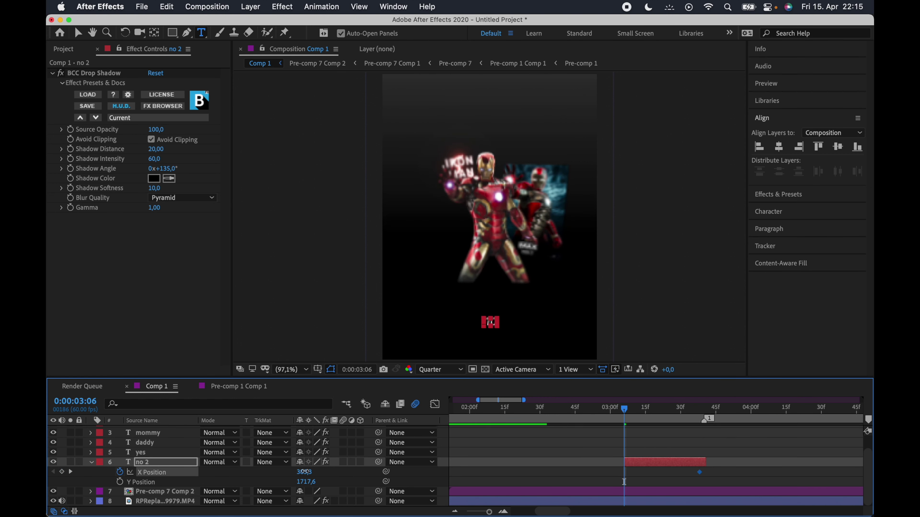
{"action": "left_click_drag", "start_coordinate": [626, 475], "coordinate": [554, 474]}
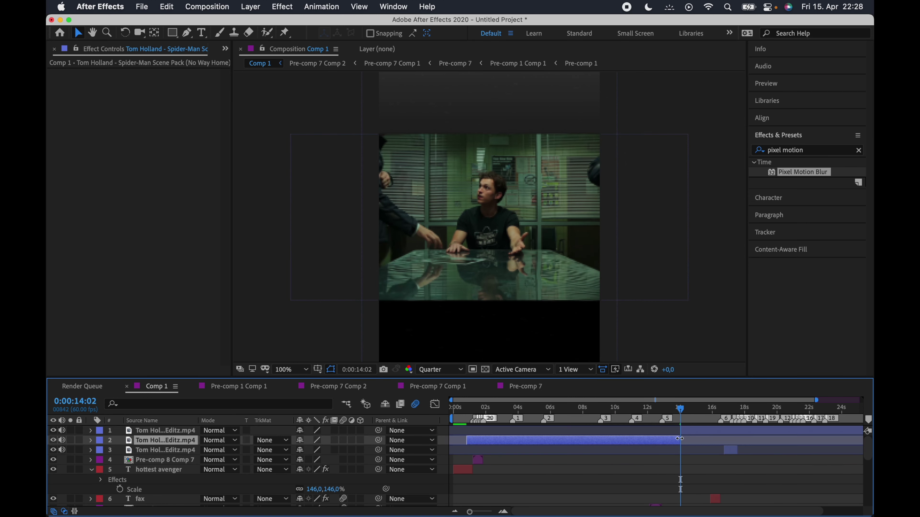
Split the Spider-Man clip at the current time and extend the top clip to start earlier.
{"action": "key", "text": "super+shift+d"}
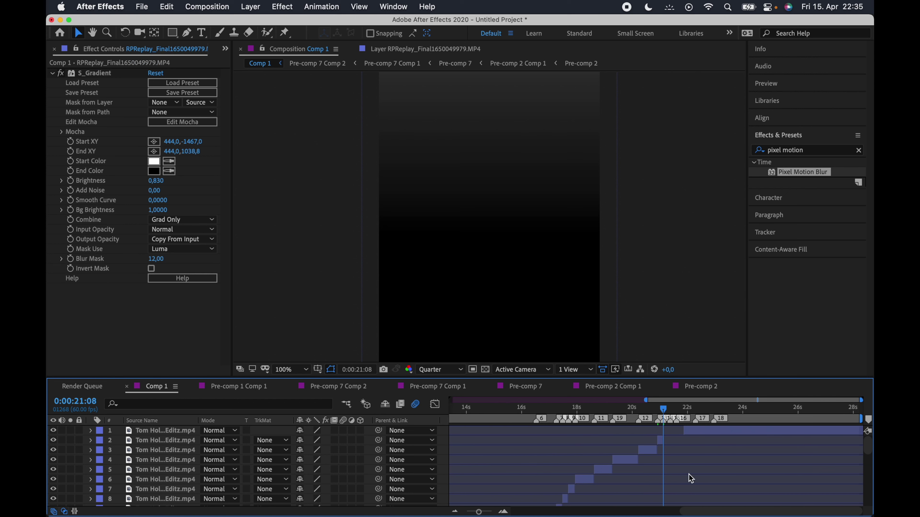
{"action": "mouse_move", "coordinate": [709, 438]}
{"action": "left_mouse_down"}
{"action": "mouse_move", "coordinate": [658, 437]}
{"action": "mouse_move", "coordinate": [783, 436]}
{"action": "left_mouse_up"}
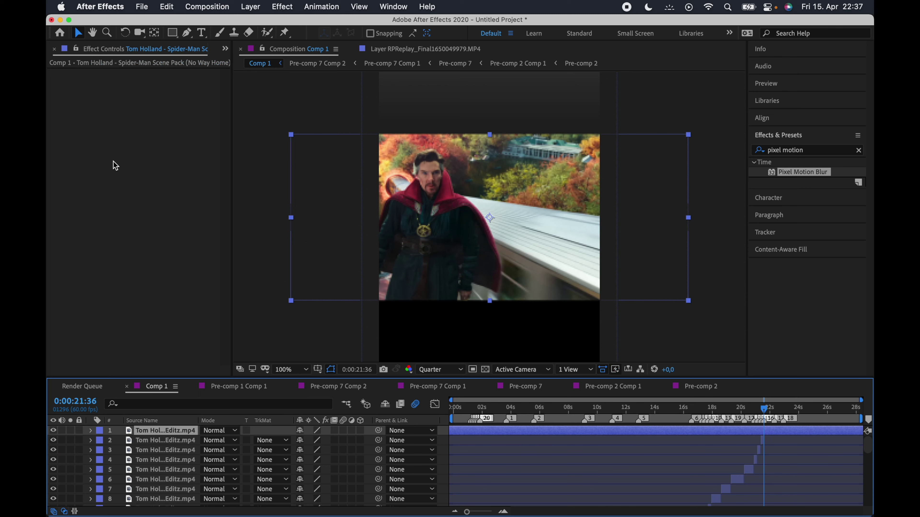
Extend Comp 1's duration to 10 minutes and slide the top clip earlier in time.
{"action": "key", "text": "super+k"}
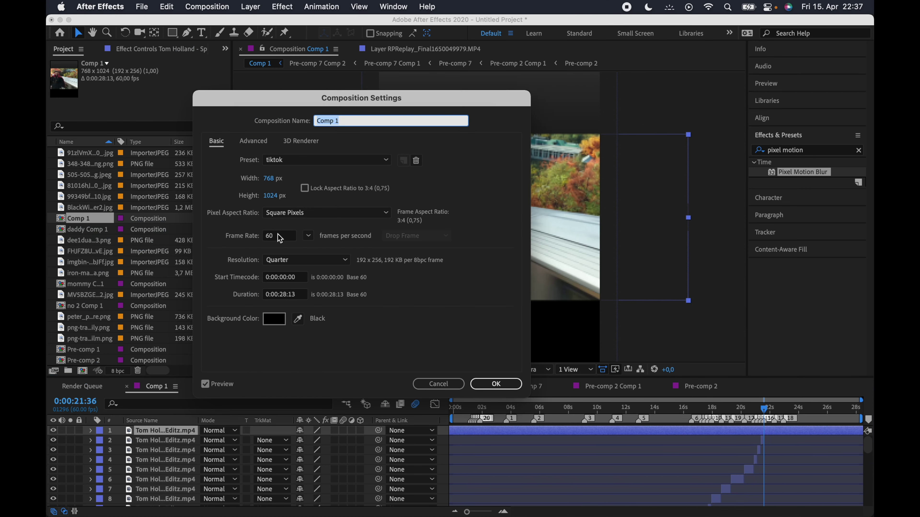
{"action": "type", "text": "10"}
{"action": "key", "text": "Return"}
{"action": "left_click_drag", "start_coordinate": [790, 431], "coordinate": [488, 431]}
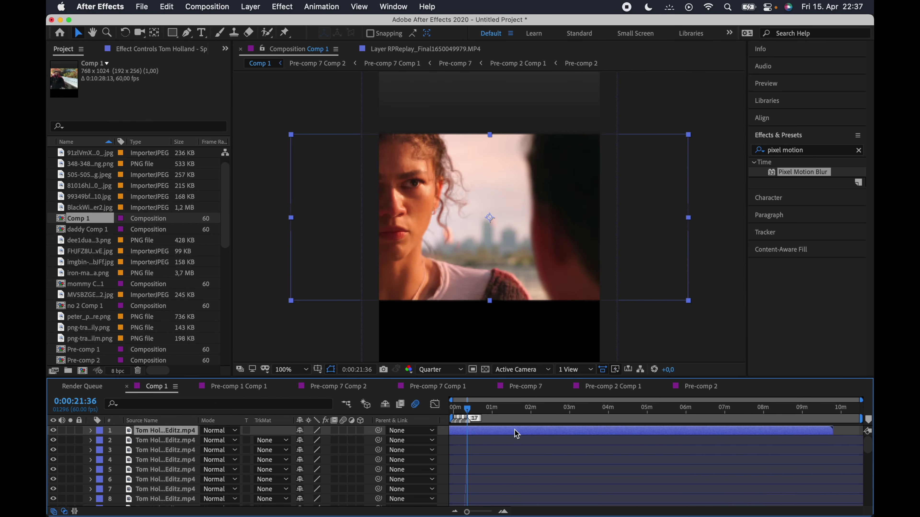
Reset Comp 1's duration to 0:00:28:13 and reposition the top clip in the timeline.
{"action": "right_click", "coordinate": [82, 219]}
{"action": "left_click", "coordinate": [84, 226]}
{"action": "type", "text": "2813"}
{"action": "key", "text": "Return"}
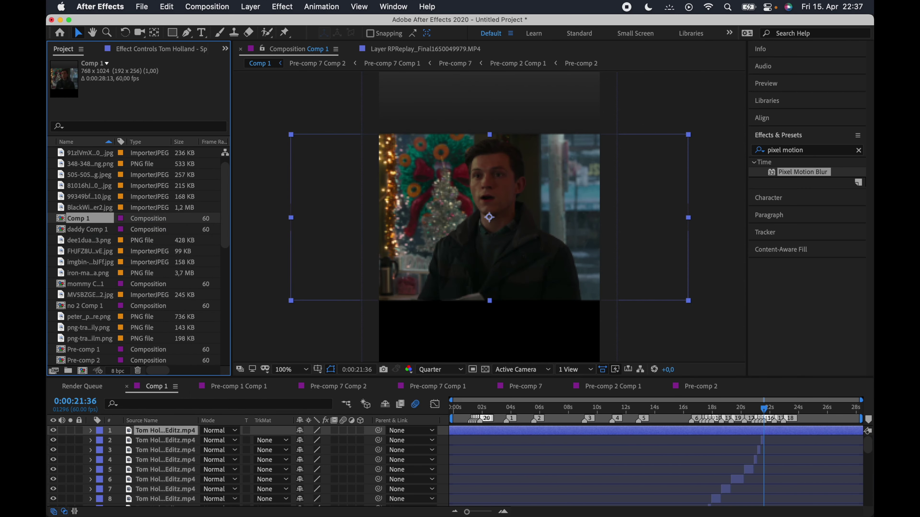
{"action": "left_click_drag", "start_coordinate": [450, 431], "coordinate": [727, 431]}
{"action": "key", "text": "space"}
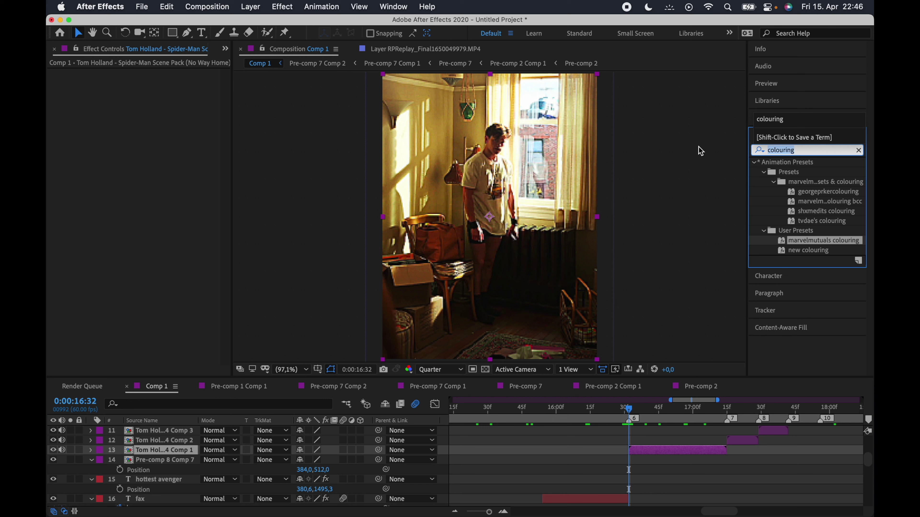
Apply Twixtor Pro to layer 13 and collapse the expanded layer properties.
{"action": "double_click", "coordinate": [791, 182]}
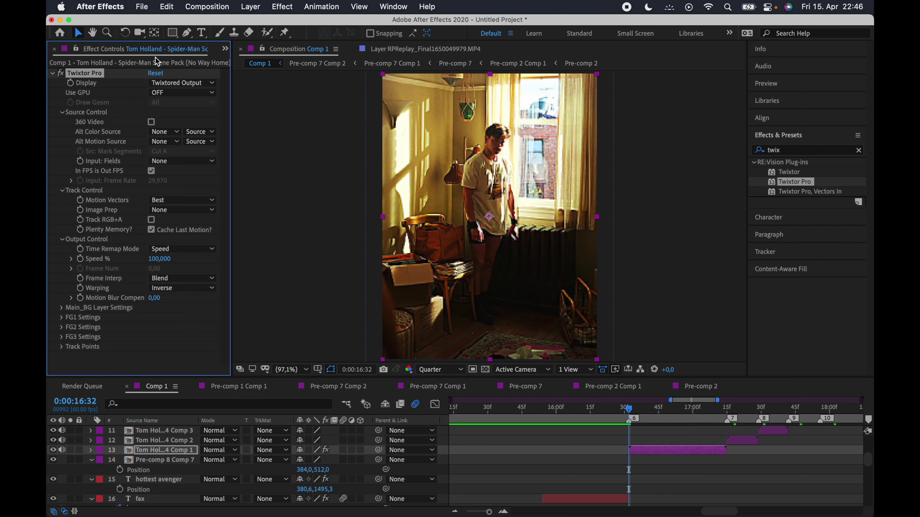
{"action": "key", "text": "super+0"}
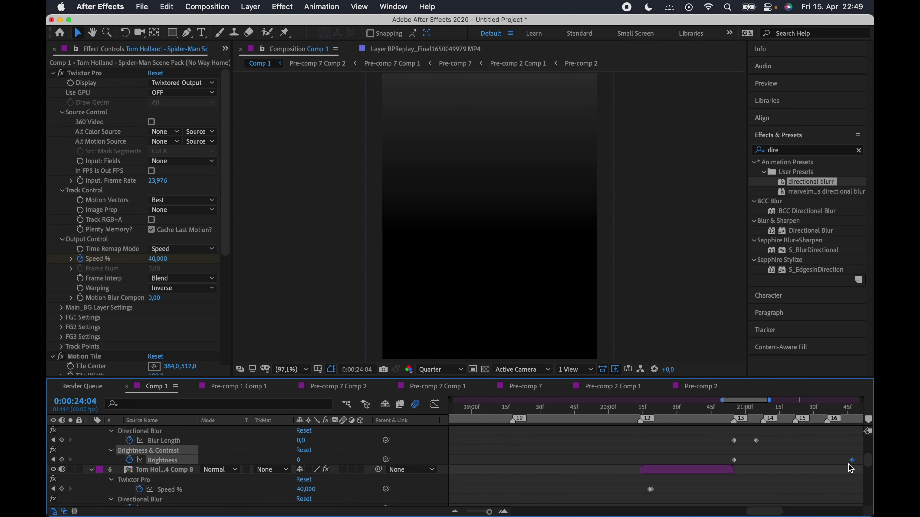
Scroll down and left through the timeline to browse the clip layers.
{"action": "scroll", "coordinate": [760, 475], "scroll_direction": "down", "scroll_amount": 5}
{"action": "scroll", "coordinate": [708, 483], "scroll_direction": "left", "scroll_amount": 5}
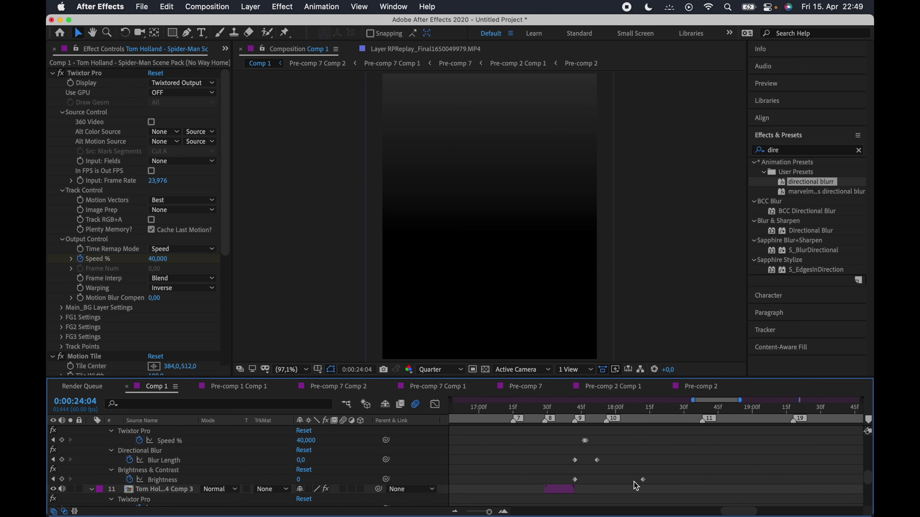
{"action": "scroll", "coordinate": [615, 493], "scroll_direction": "down", "scroll_amount": 5}
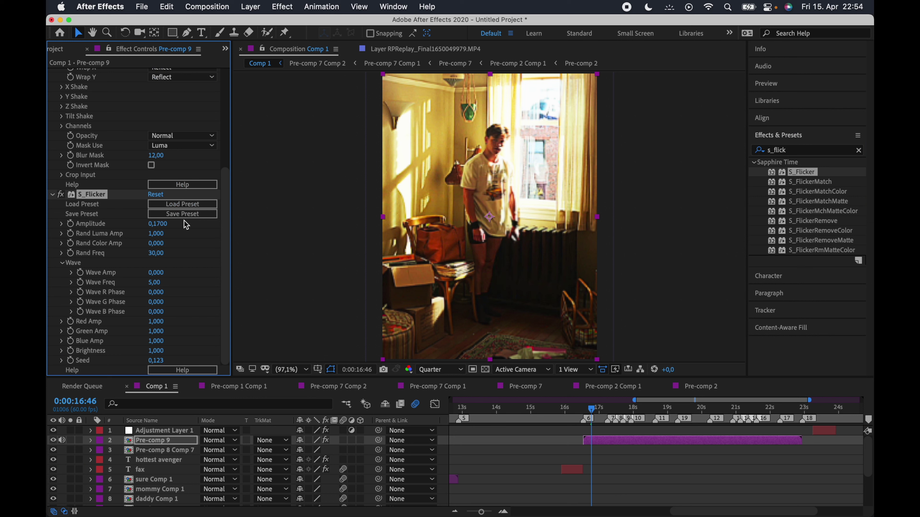
Scroll up to bring Pre-comp 9's shake settings back into view.
{"action": "scroll", "coordinate": [154, 158], "scroll_direction": "up", "scroll_amount": 5}
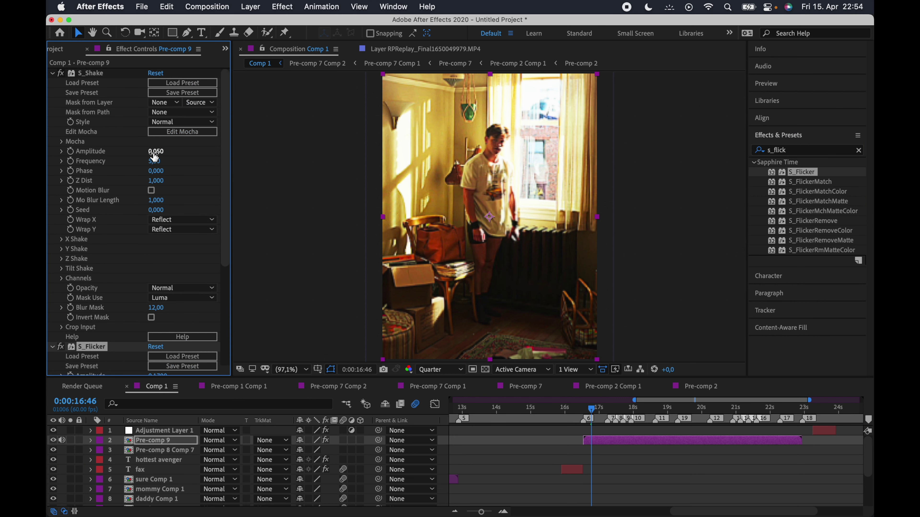